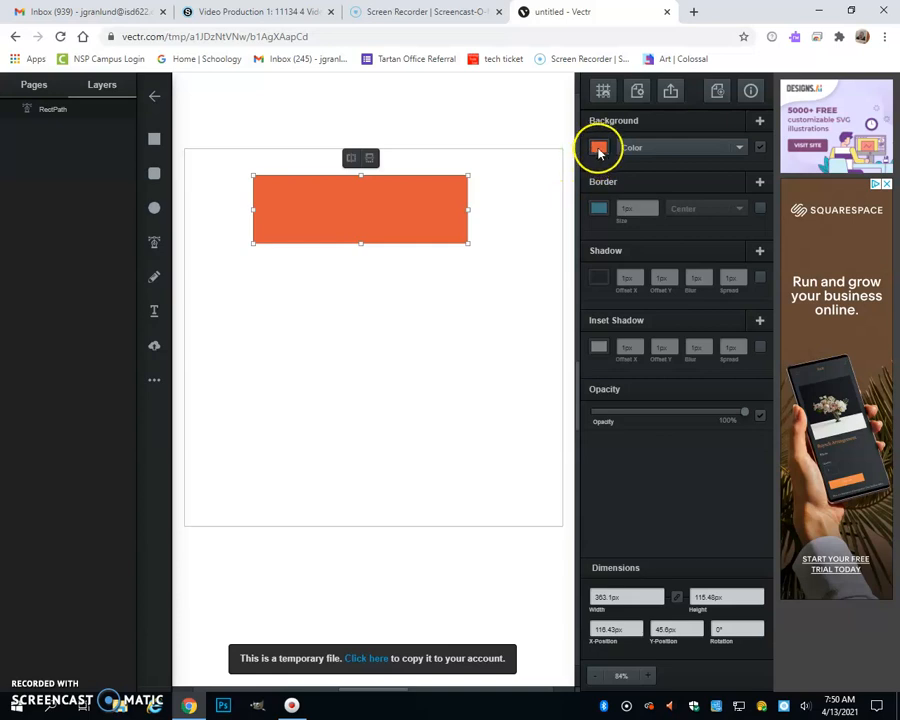
Change the rectangle's fill to a dark reddish brown and give it a 1 px border in dark blue
left_click(599, 149)
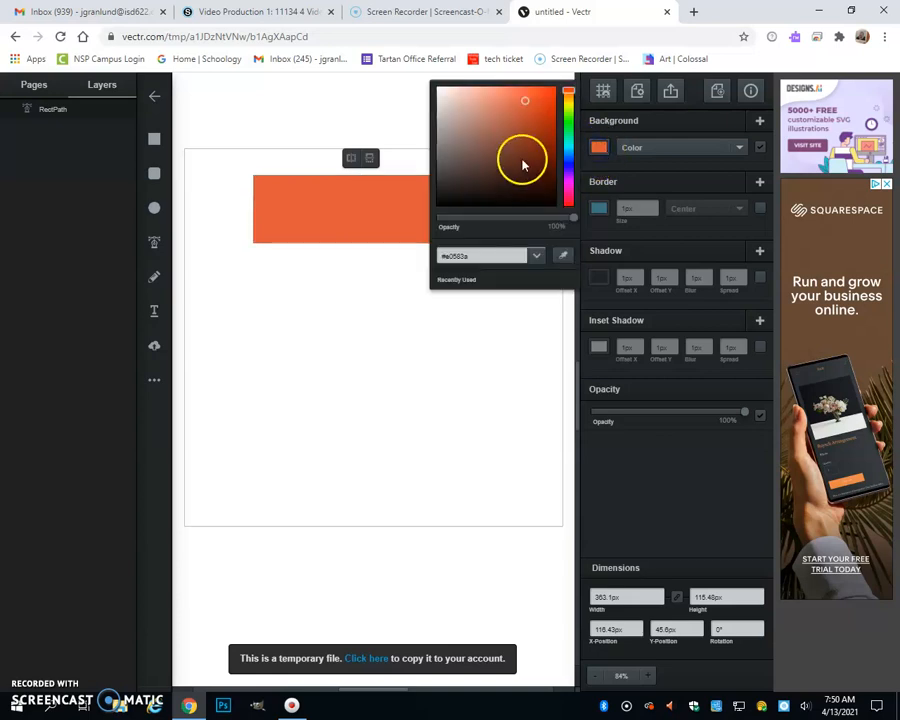
left_click(526, 147)
left_click(598, 208)
left_click(598, 208)
left_click(520, 175)
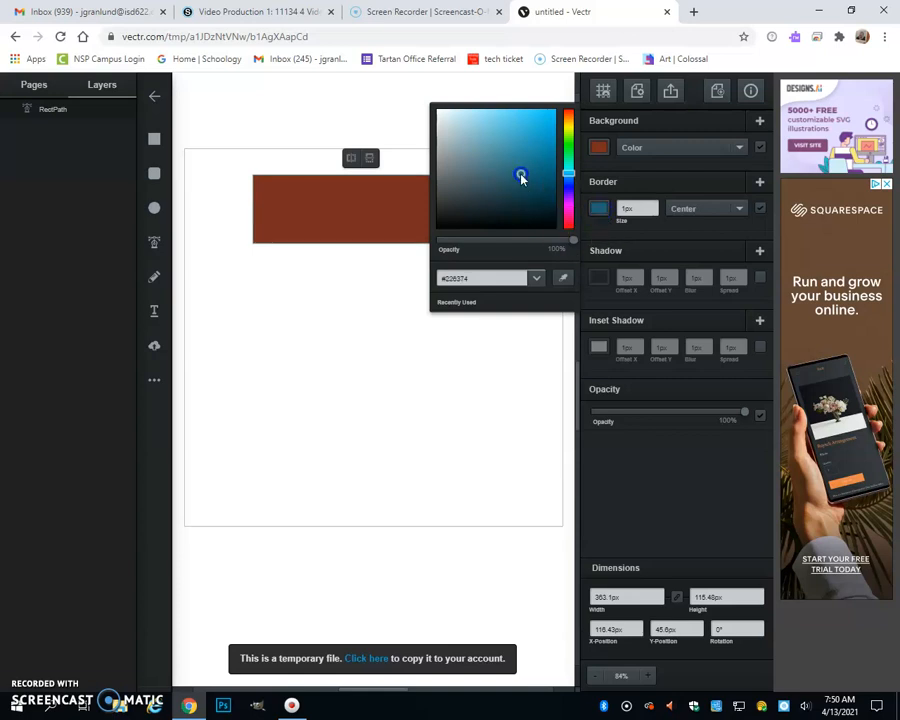
Add a very dark red shadow at 50% opacity to the rectangle, offset 11 px in X and 12 px in Y
left_click(599, 277)
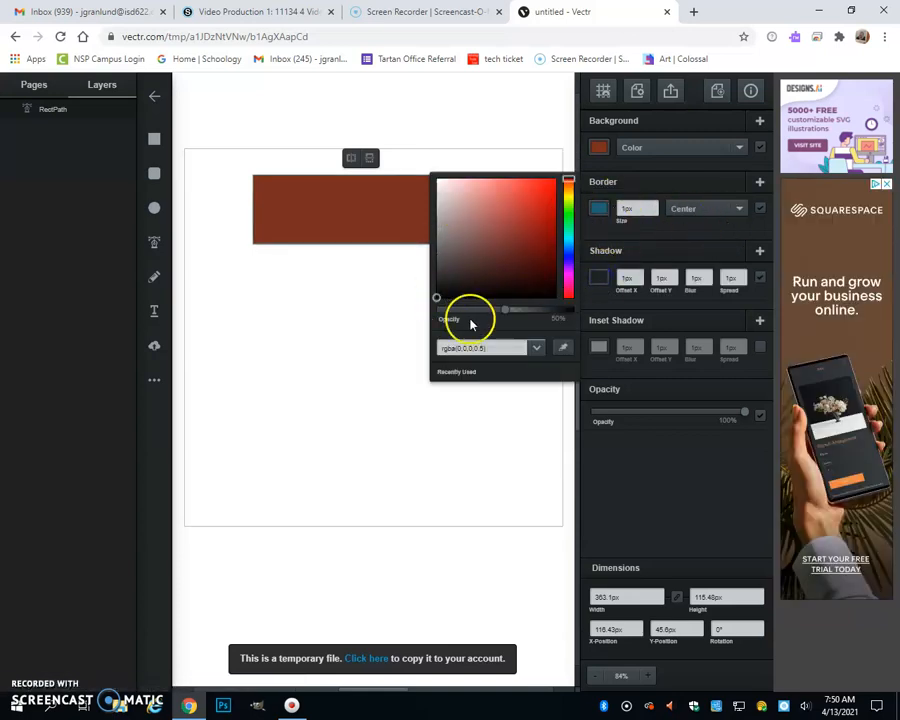
left_click(443, 292)
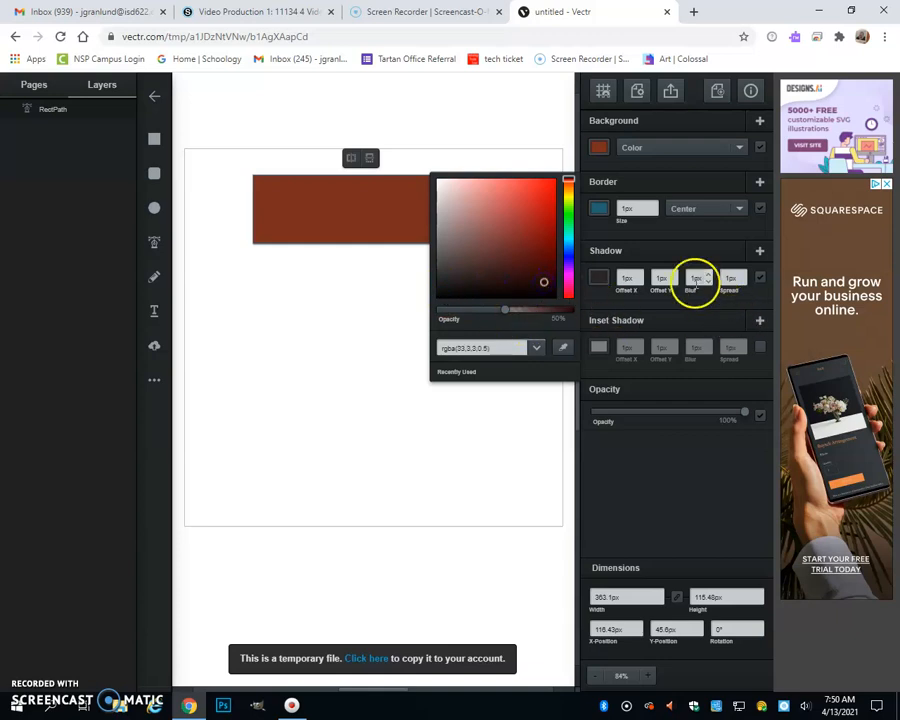
double_click(641, 280)
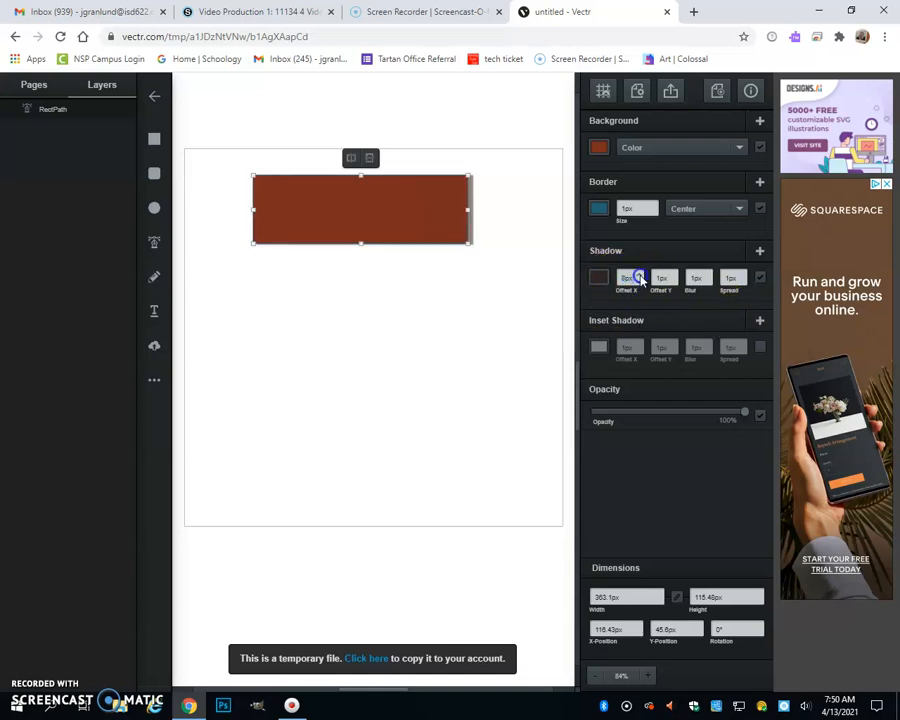
left_click(673, 276)
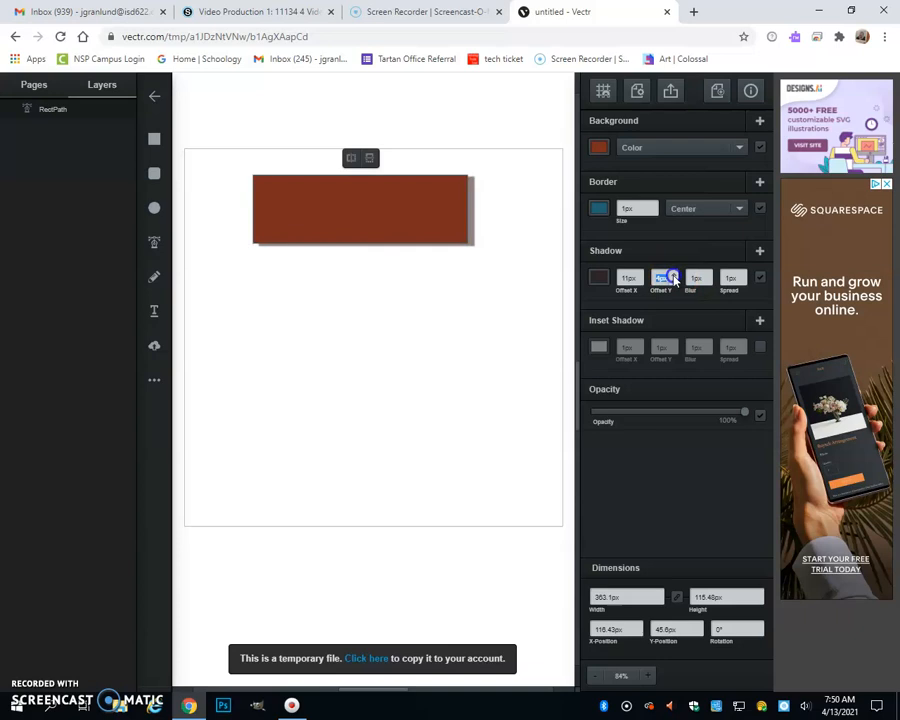
left_click(673, 276)
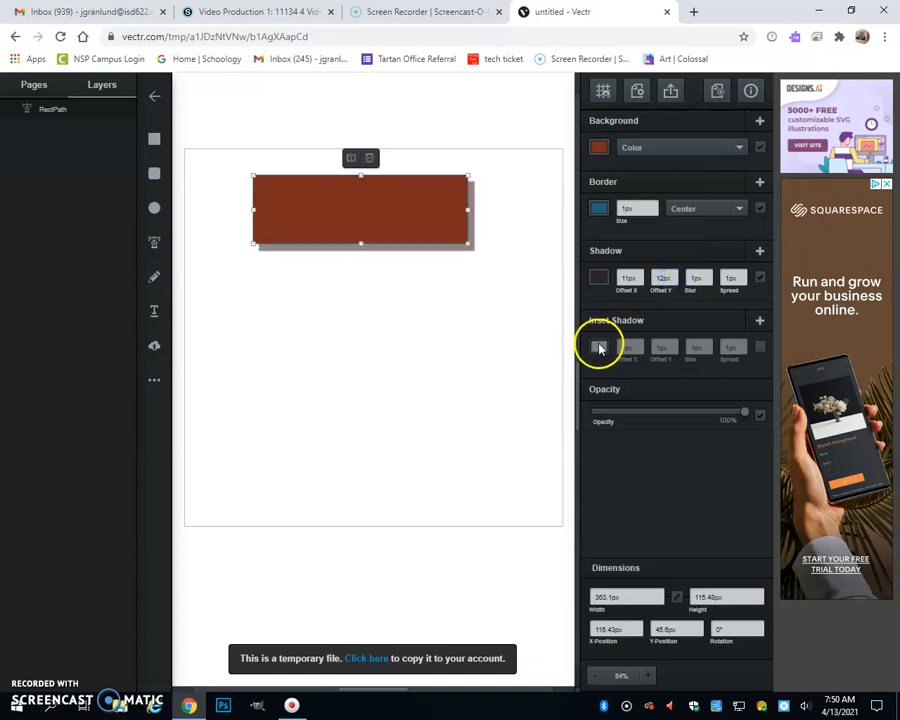
Add a white inset shadow at 80% opacity to the rectangle, offset 8 px in both X and Y
left_click(600, 346)
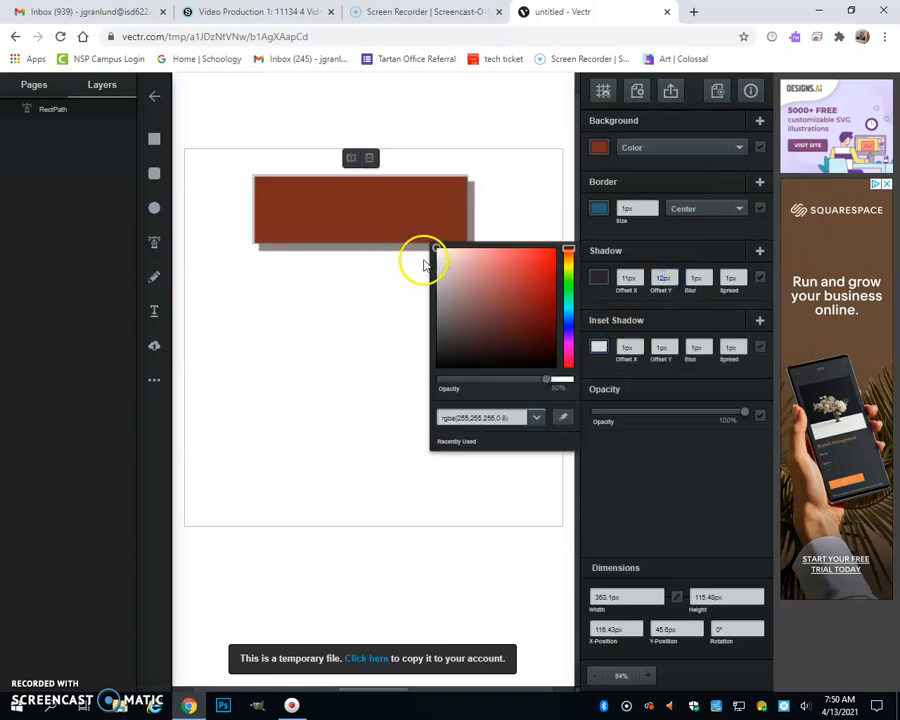
left_click(638, 347)
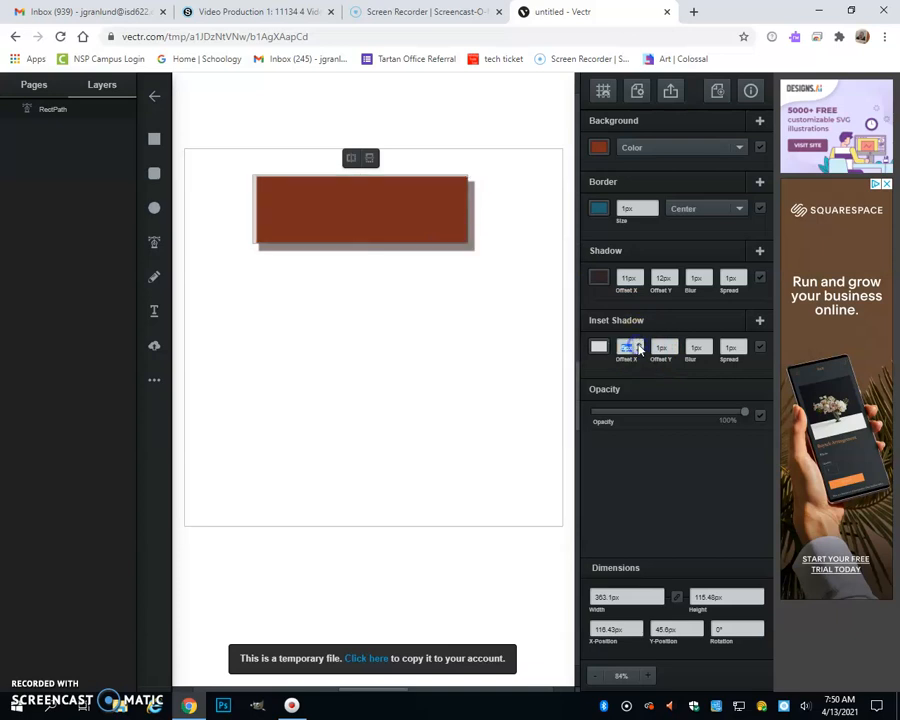
left_click(672, 346)
left_click(447, 336)
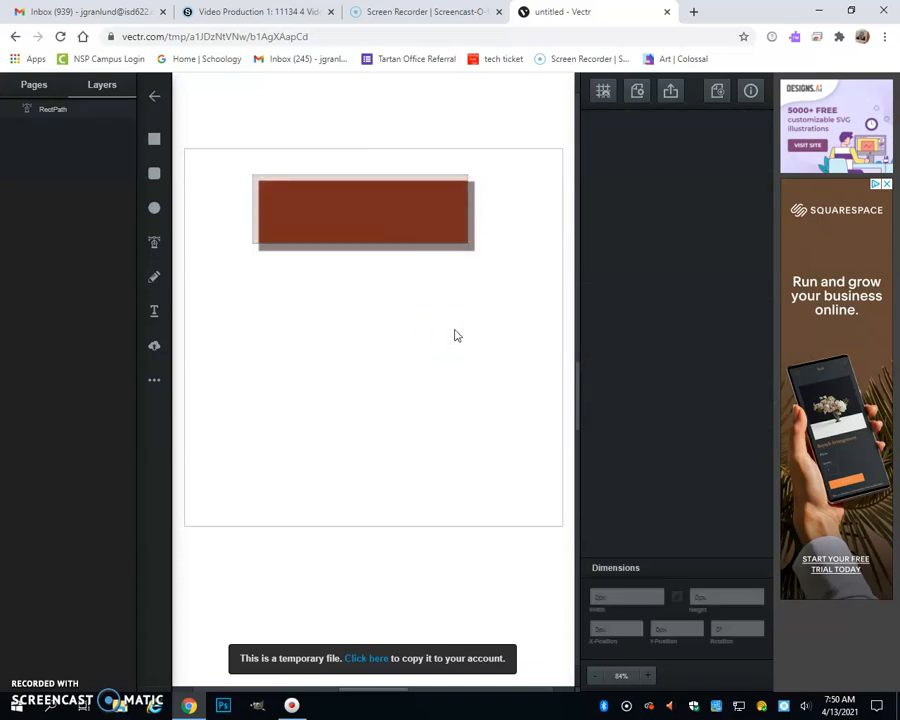
Draw a tall rounded rectangle about 155 by 342 px over the left end of the brown rectangle and fill it blue
left_click(153, 168)
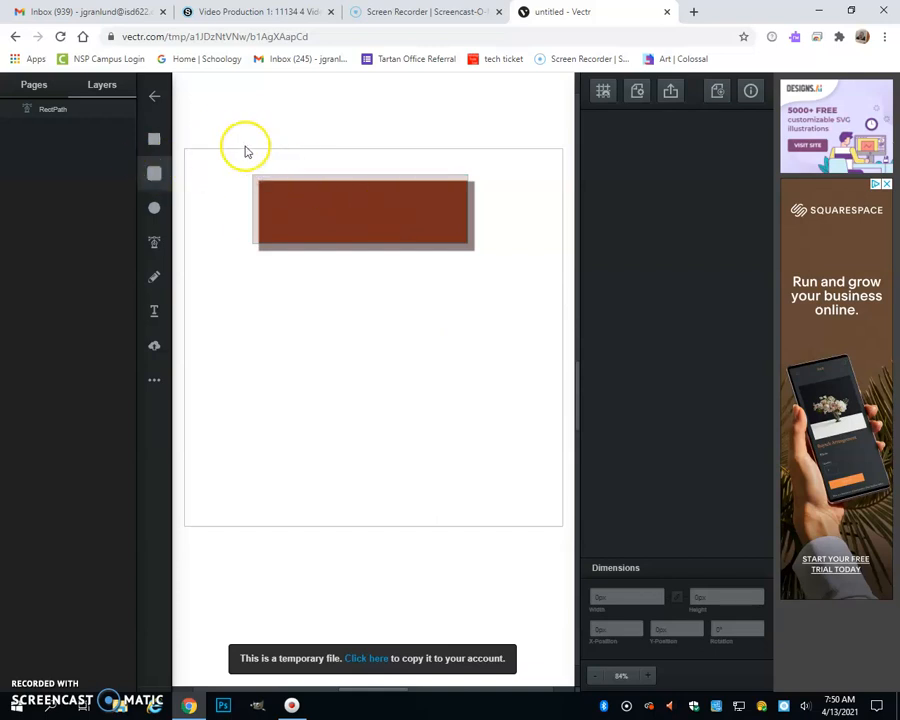
left_click_drag(227, 141, 311, 323)
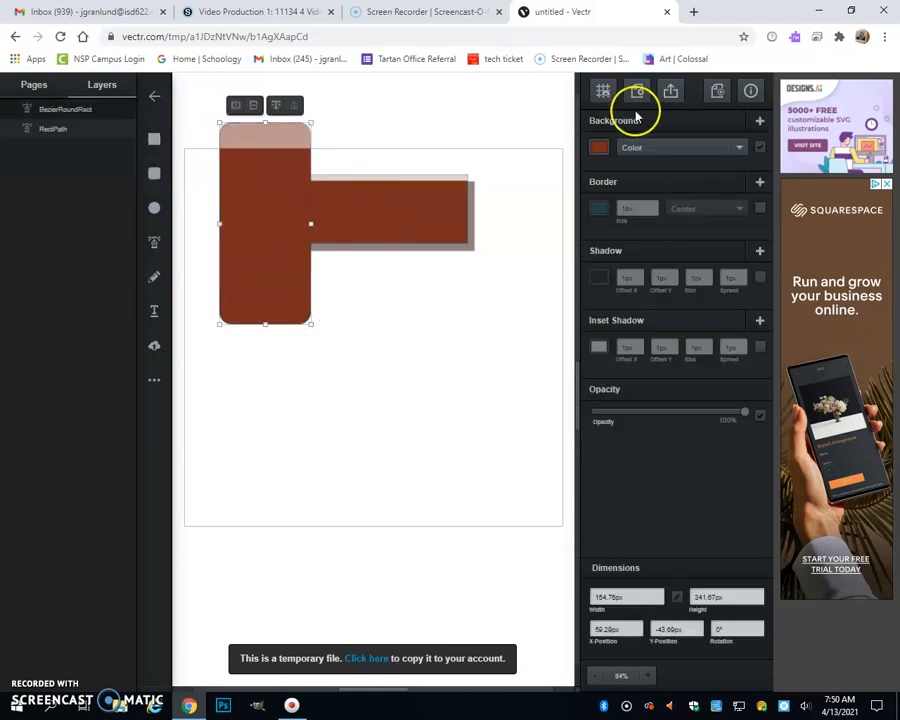
left_click(597, 148)
left_click(566, 161)
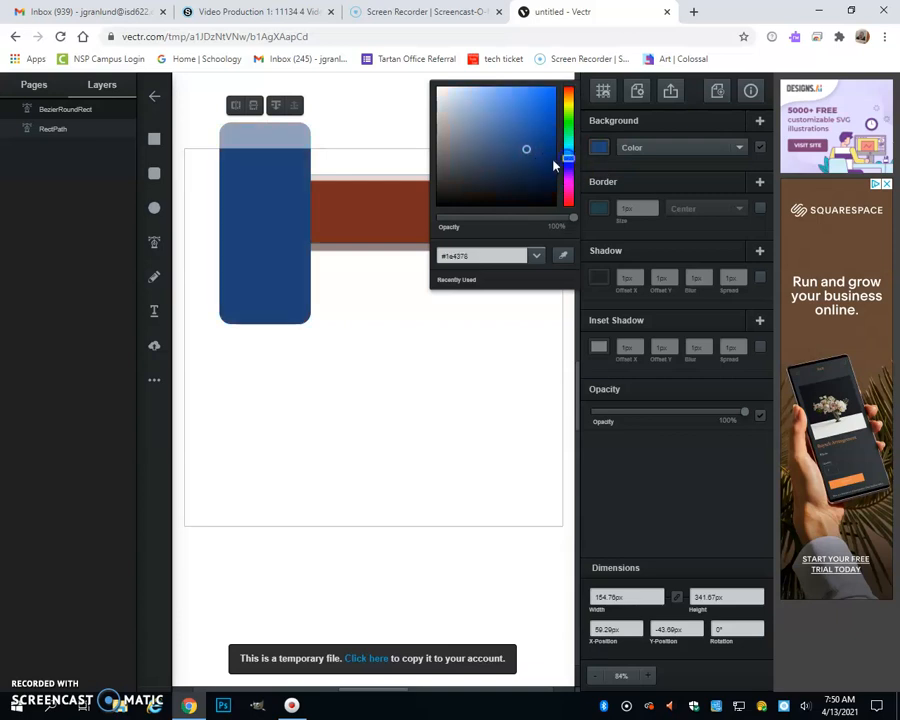
left_click(472, 312)
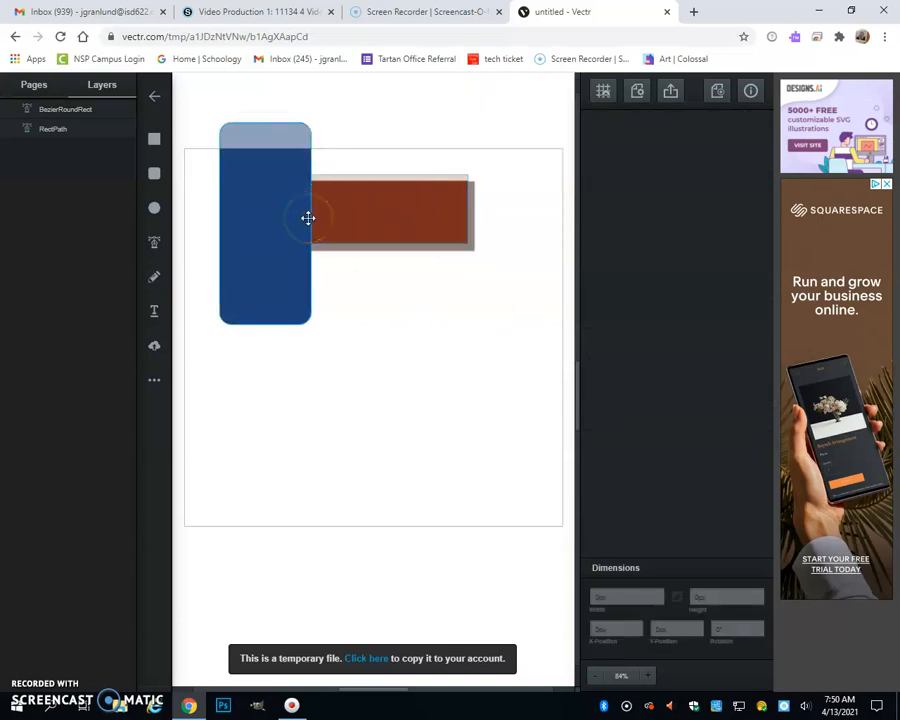
Move the blue rounded rectangle across the middle of the brown rectangle and select both shapes
left_click_drag(267, 238, 336, 246)
left_click(394, 206)
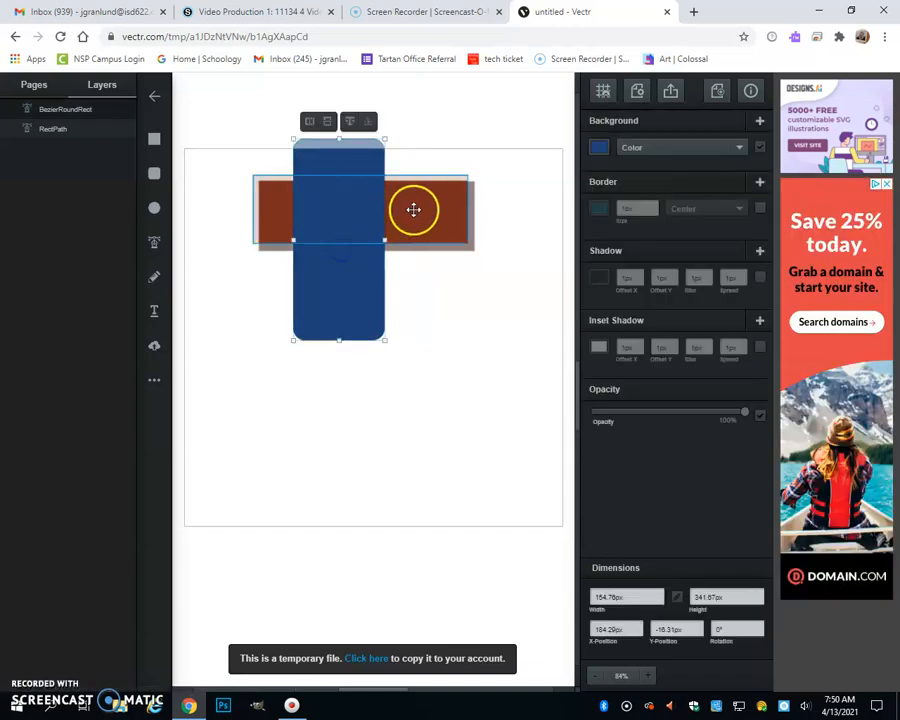
left_click(431, 210, "shift")
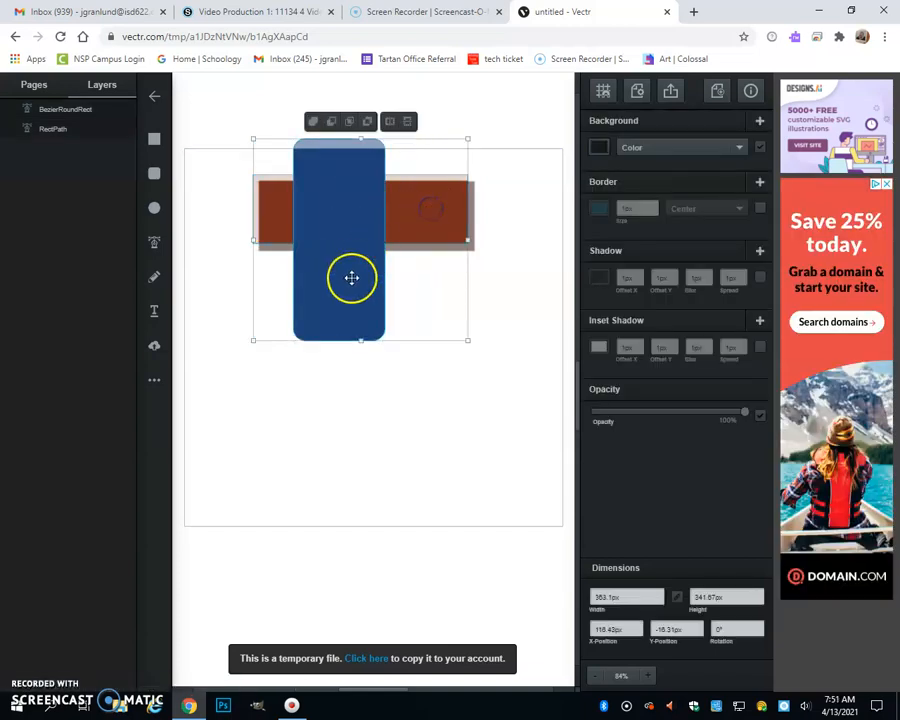
left_click(356, 303, "shift")
left_click(360, 275)
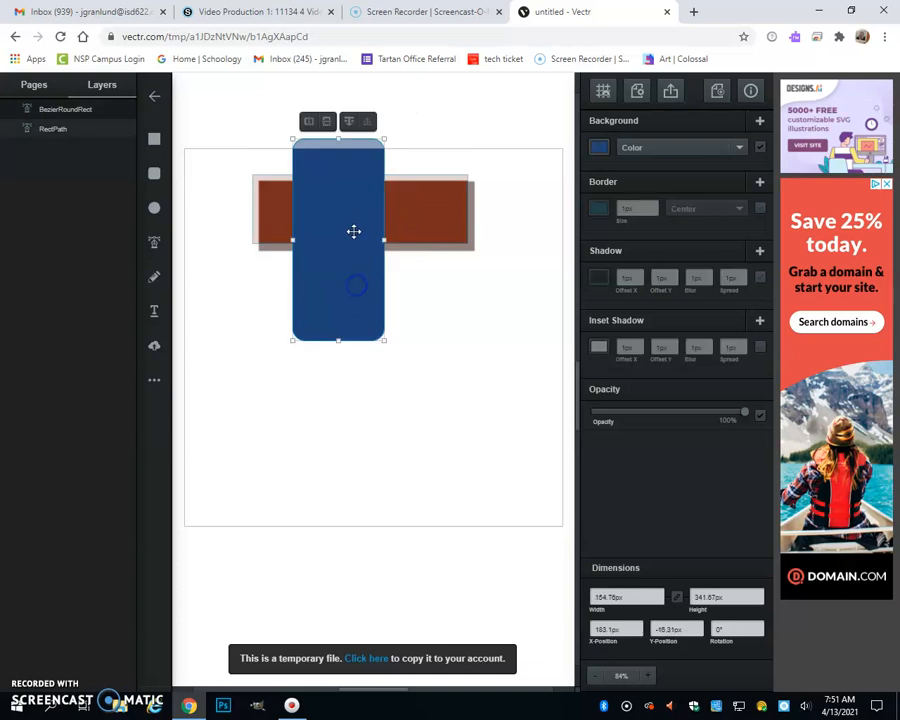
left_click(428, 207, "shift")
Try Unite, Subtract, Intersect and Exclude on the two overlapping shapes, reverting each result
left_click(313, 122)
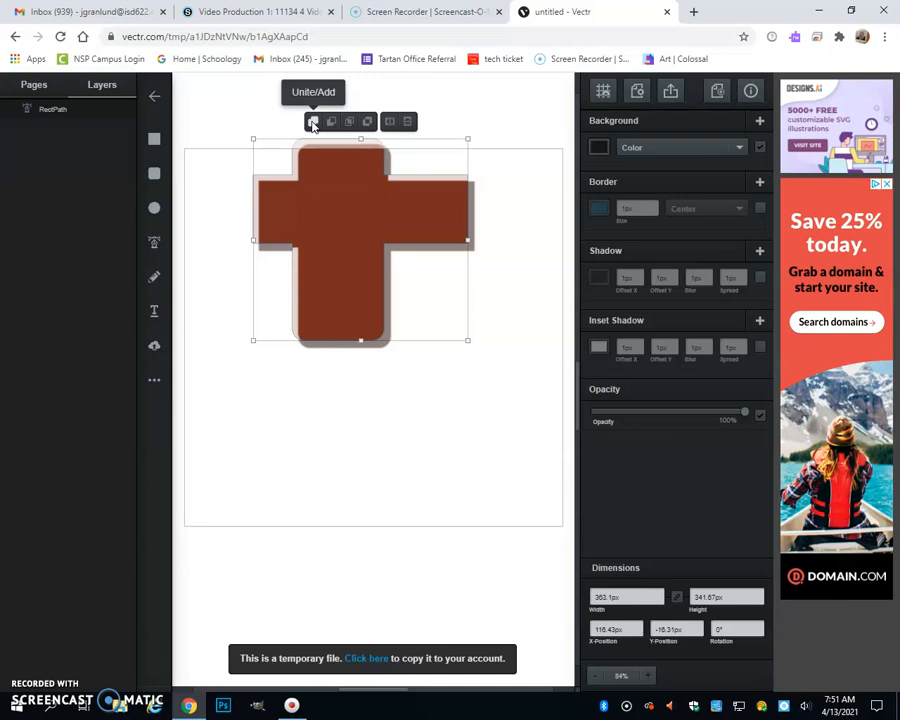
key("ctrl+z")
left_click(331, 121)
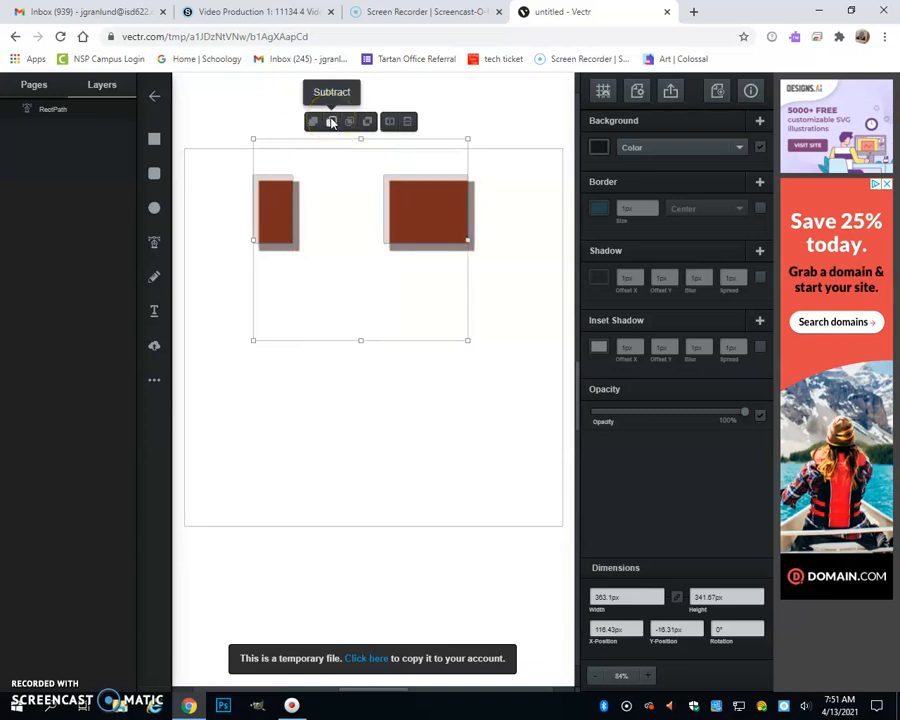
key("ctrl+z")
left_click(349, 121)
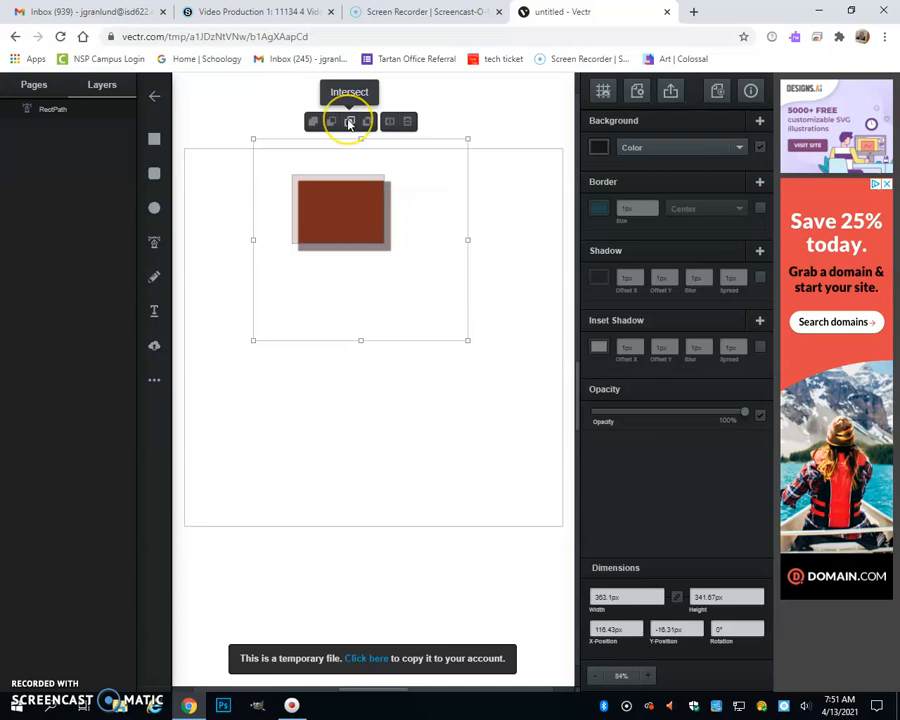
key("ctrl+z")
left_click(367, 121)
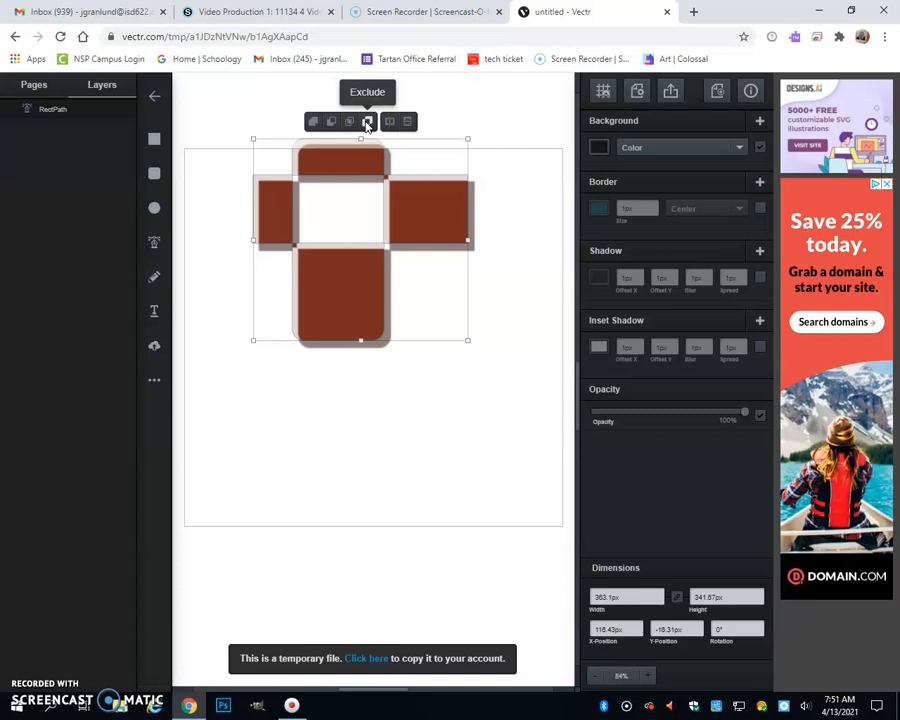
key("ctrl+z")
Try flipping the two selected shapes horizontally and vertically
left_click(389, 121)
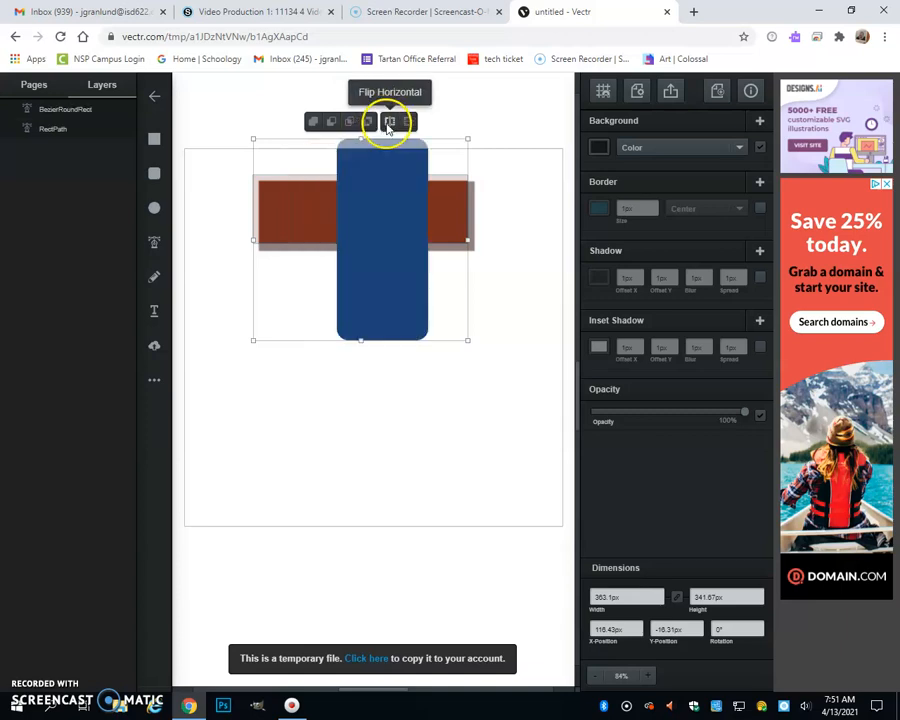
left_click(407, 122)
left_click(390, 122)
left_click(407, 122)
left_click(390, 122)
left_click(407, 122)
left_click(390, 122)
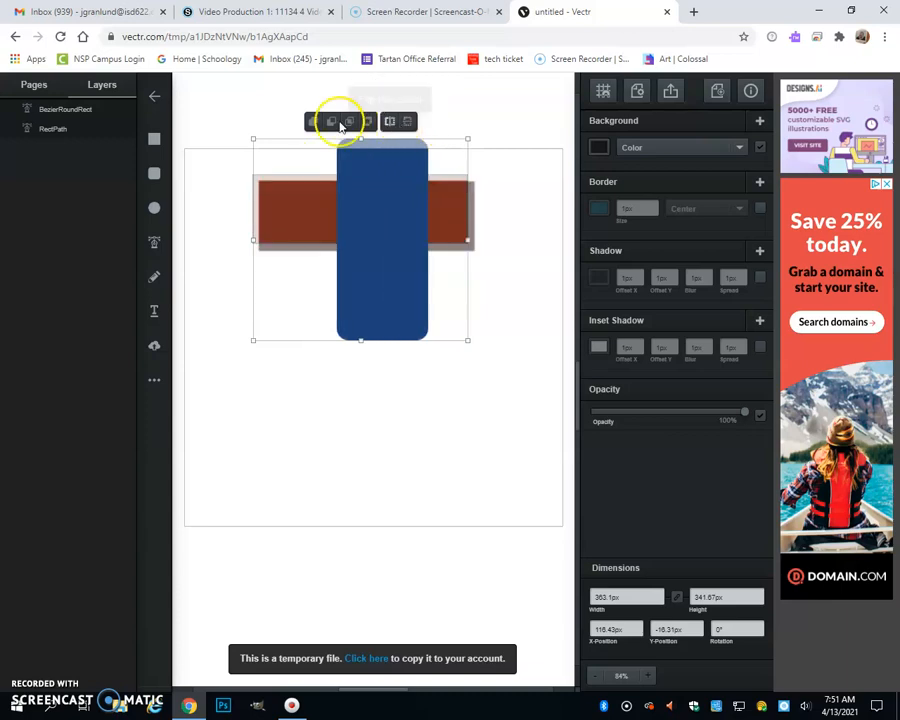
Unite the two shapes into a single cross and move it slightly down so it lies inside the page
left_click(313, 121)
left_click(313, 121)
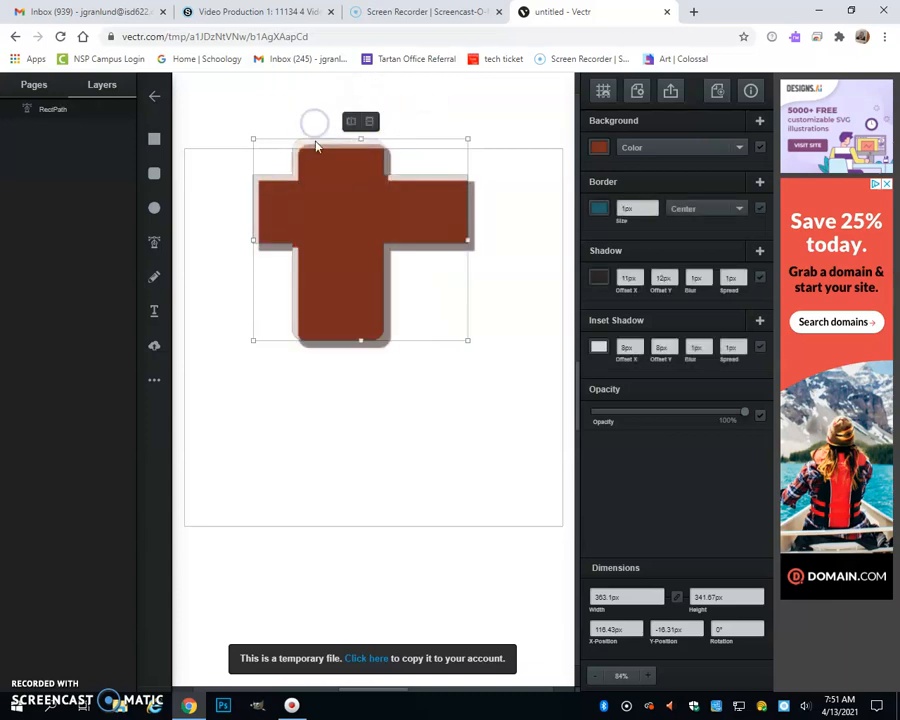
mouse_move(338, 226)
left_mouse_down()
mouse_move(350, 260)
mouse_move(346, 246)
left_mouse_up()
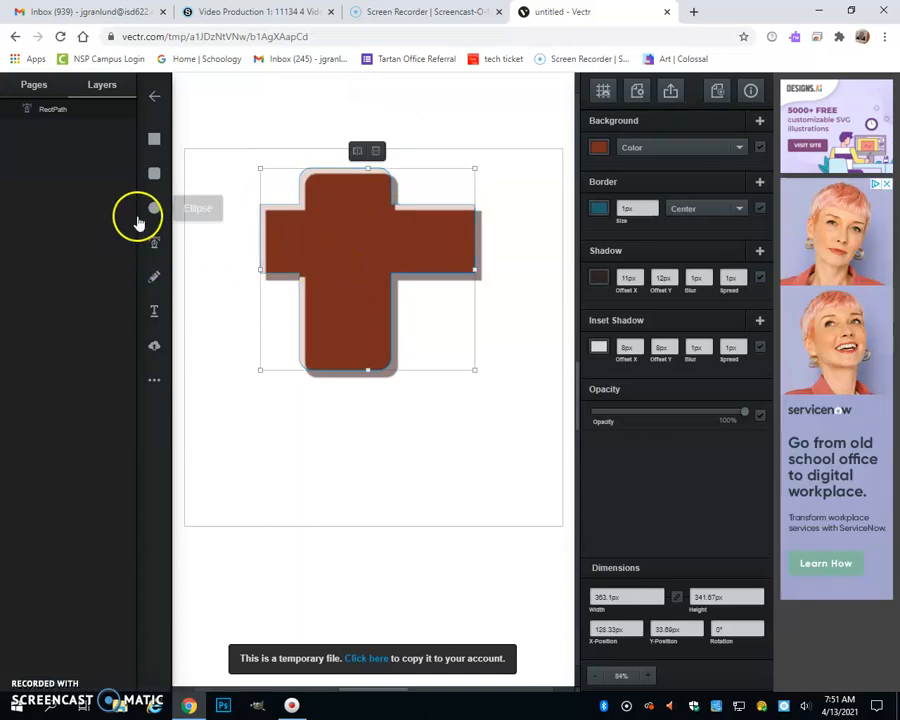
Draw an ellipse overlapping the lower left of the cross and subtract it from the cross
left_click(154, 208)
mouse_move(222, 256)
left_mouse_down()
mouse_move(348, 416)
mouse_move(330, 418)
mouse_move(344, 421)
left_mouse_up()
left_click(393, 247, "shift")
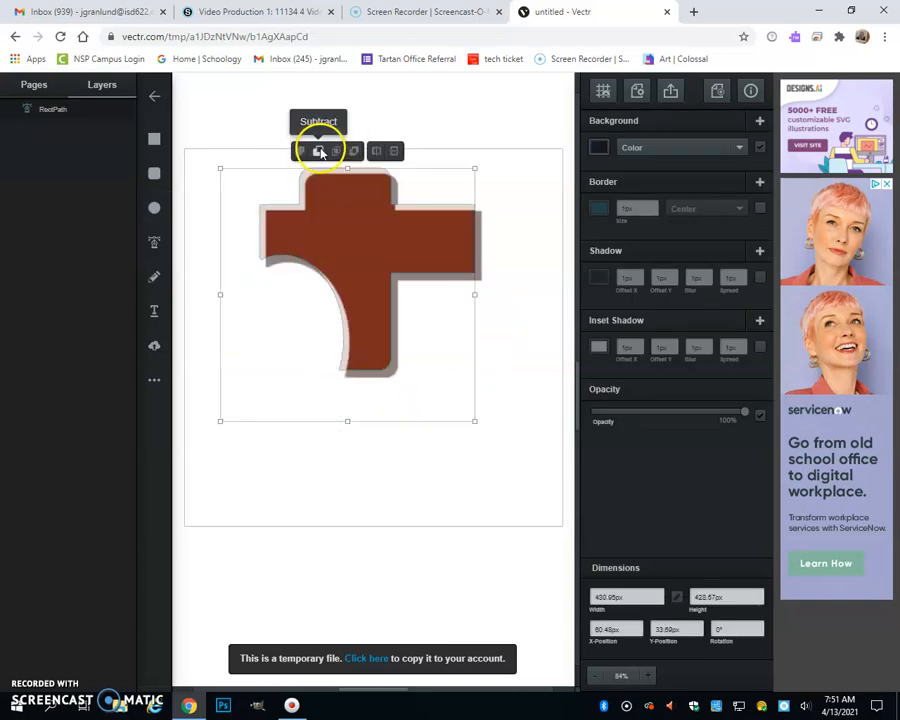
left_click(319, 151)
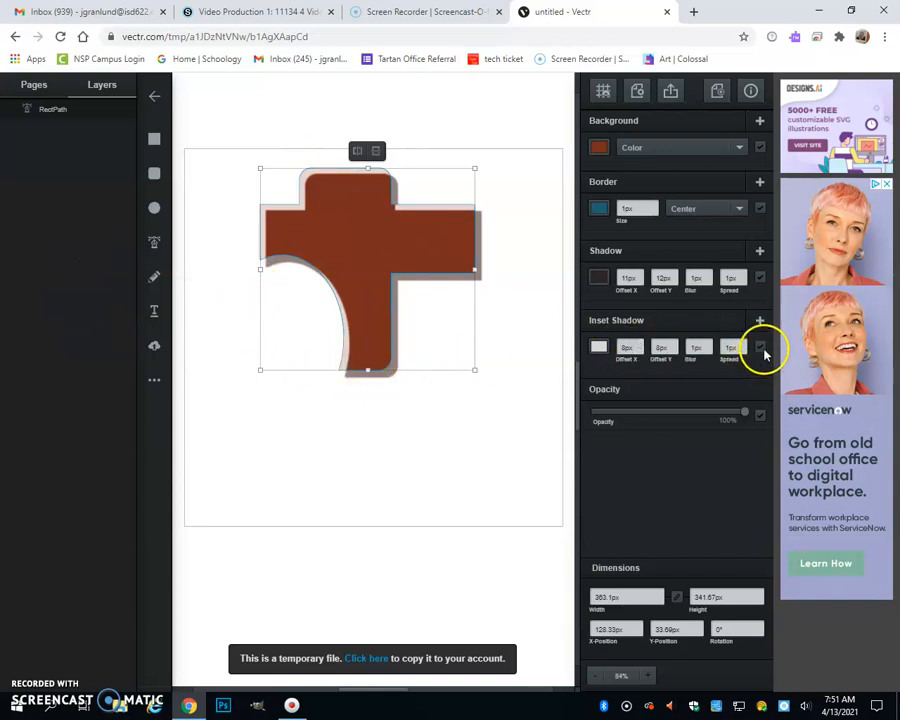
Turn off the shape's inset shadow, shadow and border, keeping only the brown fill
left_click(760, 348)
left_click(760, 278)
left_click(760, 278)
left_click(760, 348)
left_click(760, 349)
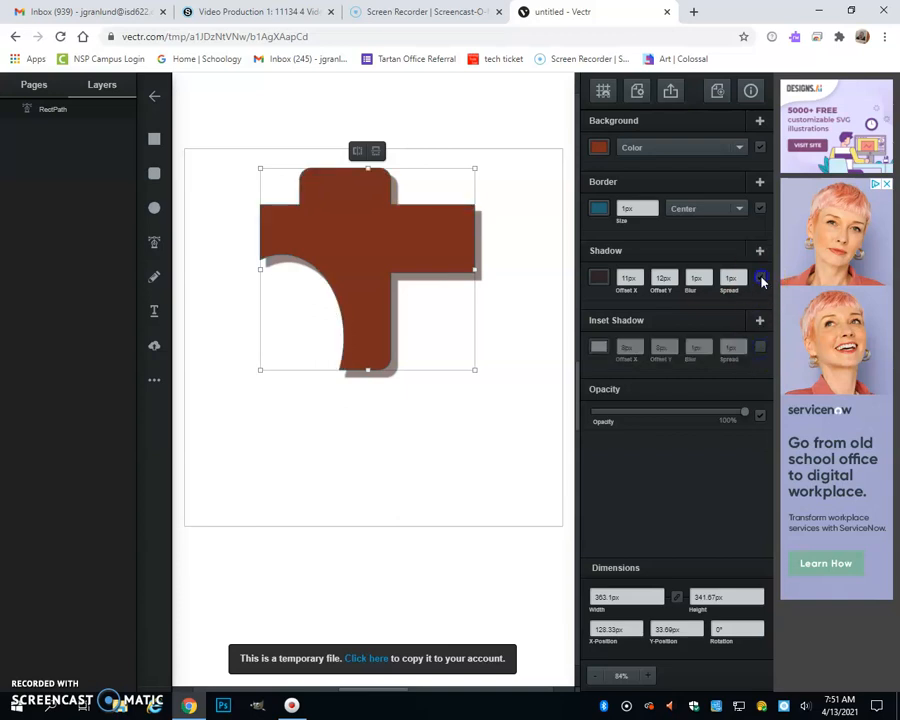
left_click(760, 279)
left_click(760, 208)
left_click(760, 148)
left_click(760, 148)
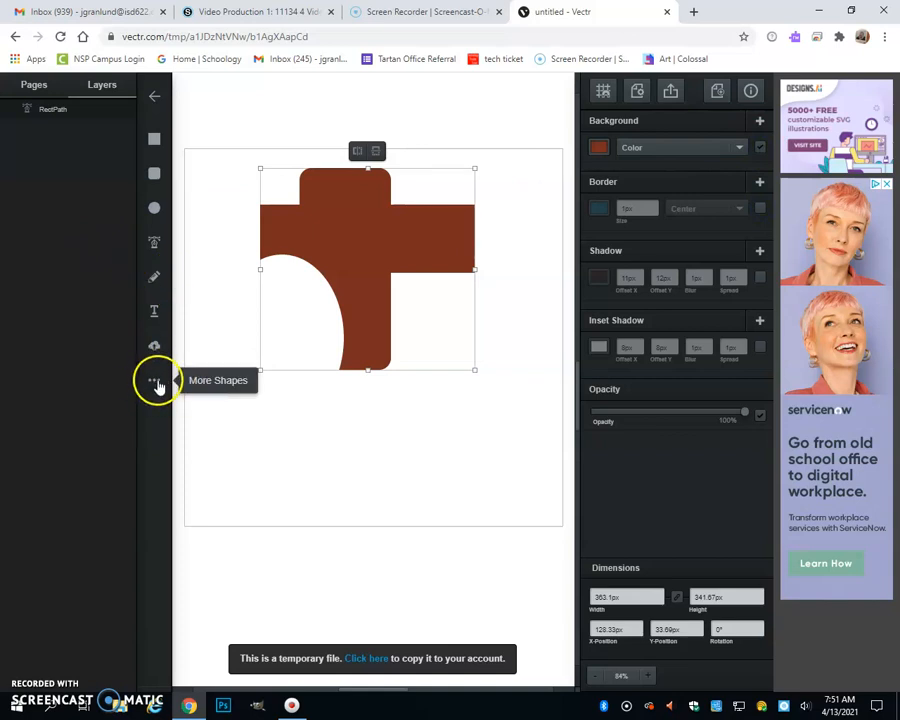
Draw an X shape about 167 by 230 px over the right part of the brown shape and subtract it
left_click(155, 383)
left_click(267, 350)
left_click_drag(376, 230, 476, 366)
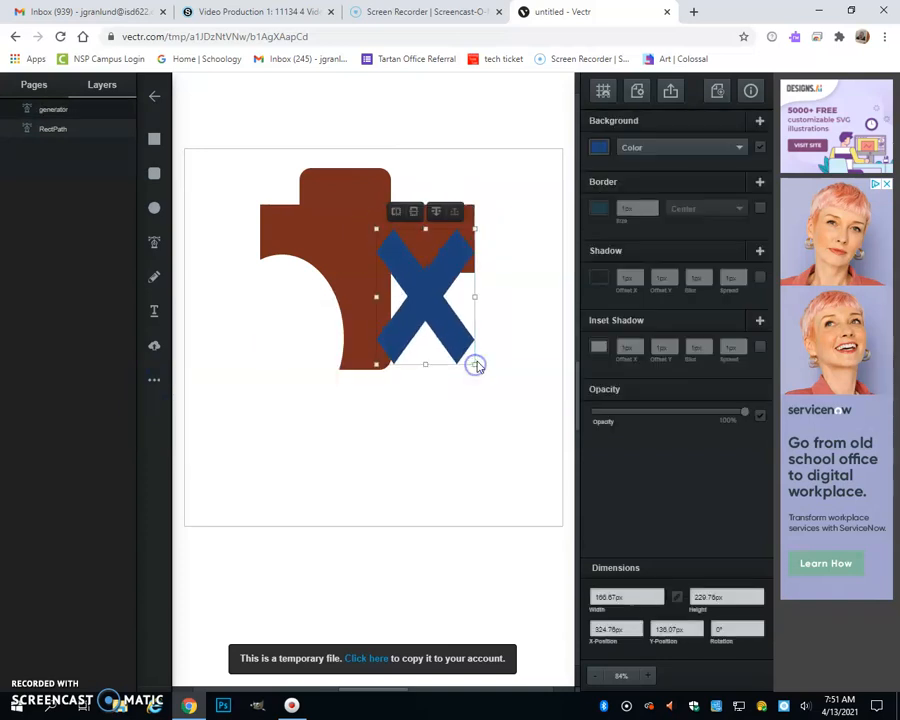
left_click_drag(434, 295, 408, 278)
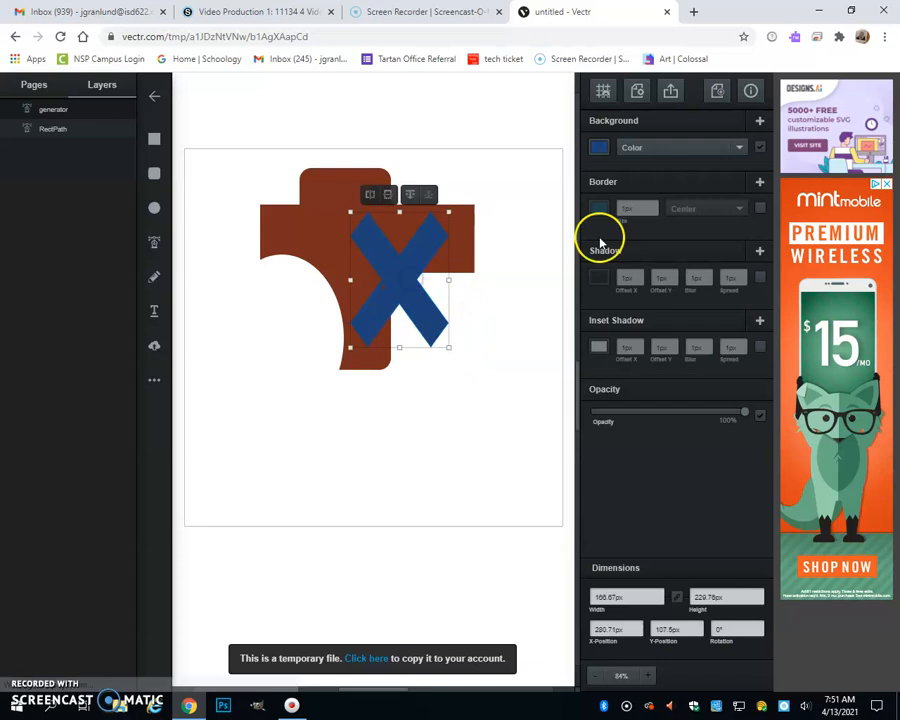
left_click(330, 244, "shift")
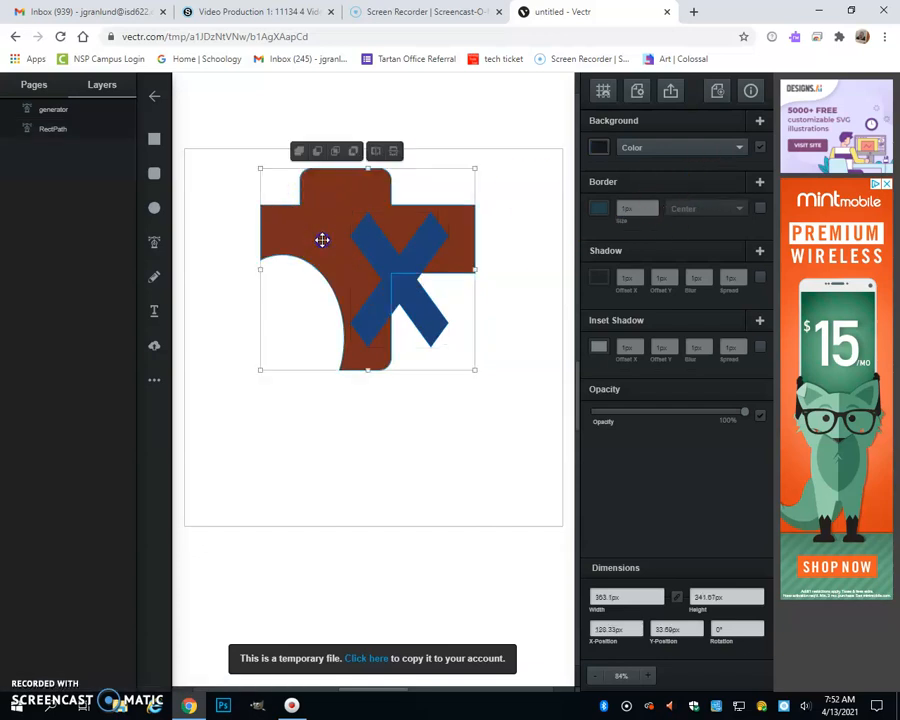
left_click(337, 151)
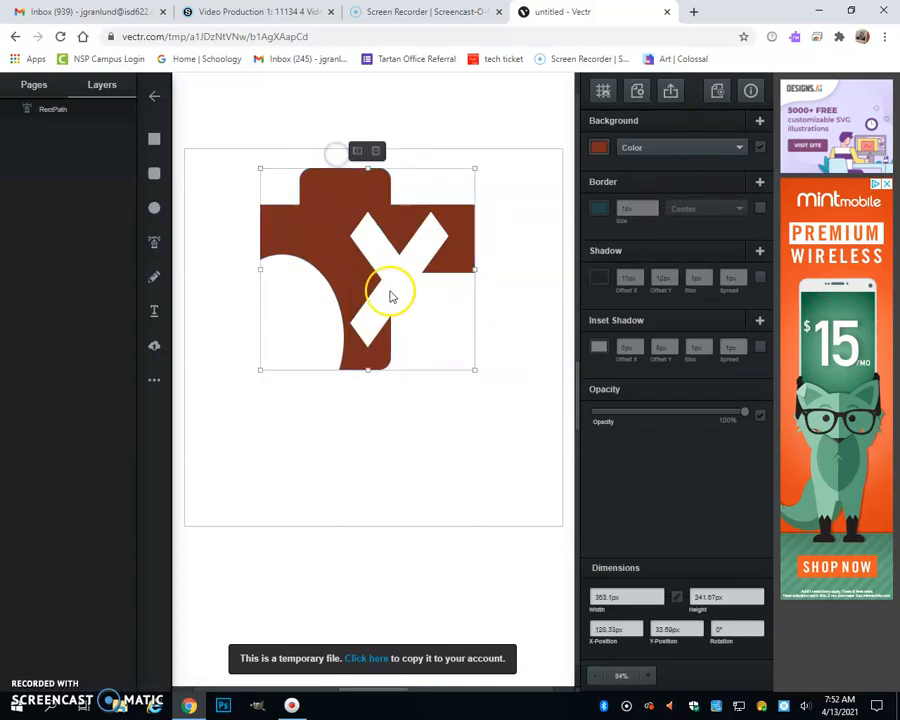
left_click(436, 418)
left_click(155, 347)
left_click(410, 338)
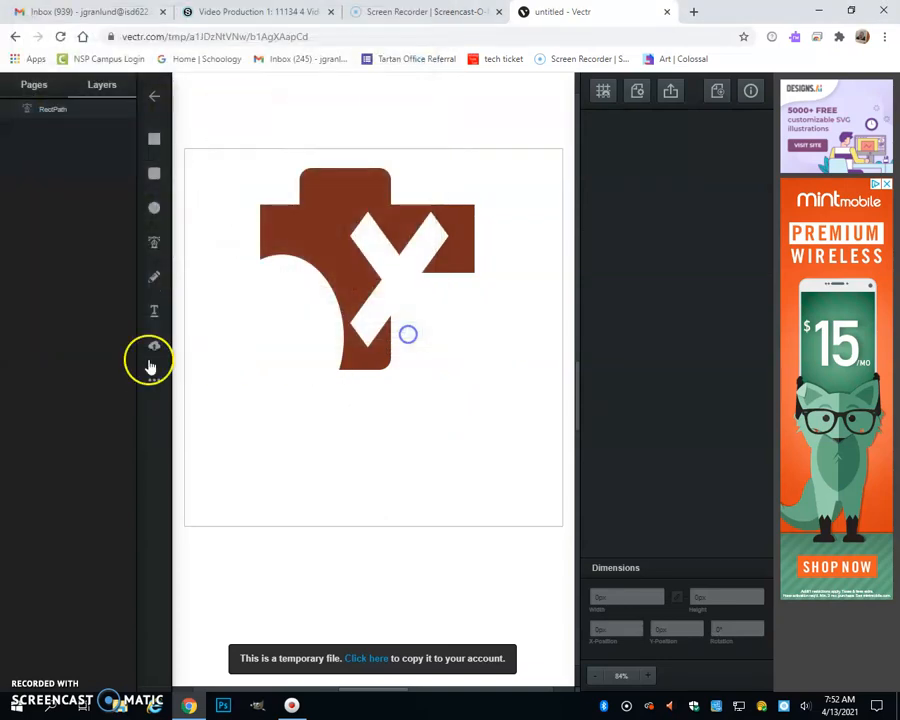
Draw a blue lightning bolt about 275 by 468 px and move it over the left and middle of the brown shape
left_click(155, 380)
left_click(196, 411)
left_click_drag(495, 164, 331, 440)
left_click_drag(446, 293, 362, 260)
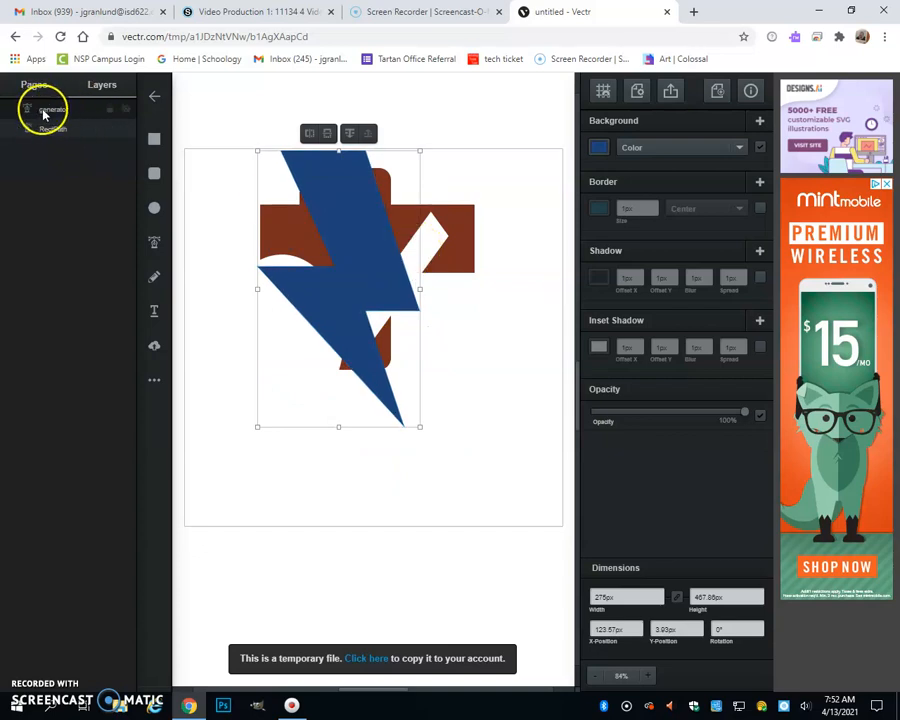
Move the lightning bolt's layer behind the brown shape and delete both shapes from the canvas
mouse_move(45, 117)
left_mouse_down()
mouse_move(54, 132)
mouse_move(56, 112)
mouse_move(60, 155)
mouse_move(52, 109)
mouse_move(54, 145)
left_mouse_up()
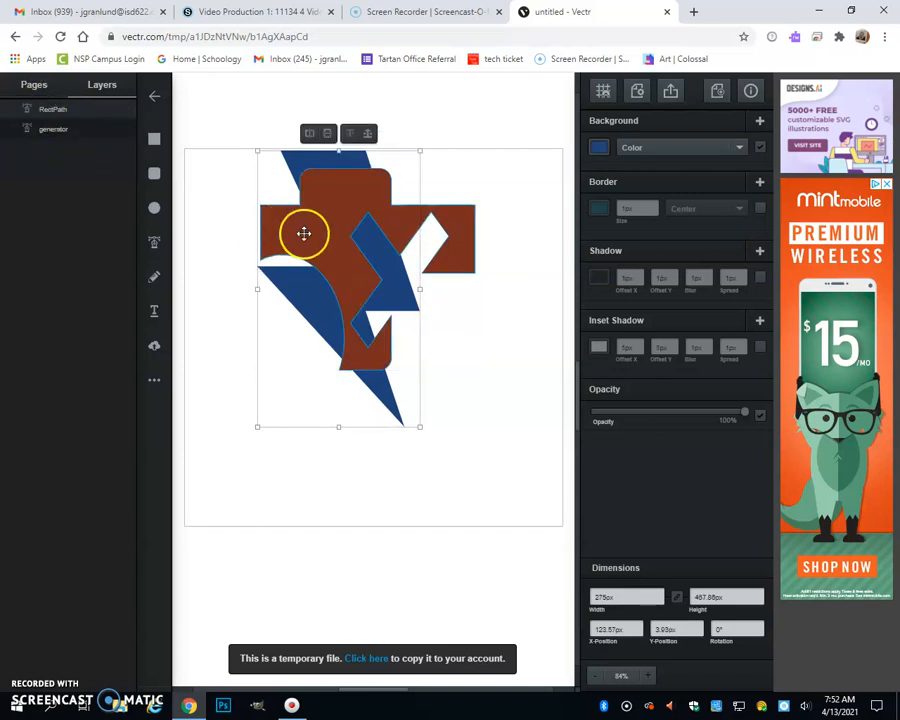
left_click(343, 268)
key("Delete")
left_click(341, 271)
key("Delete")
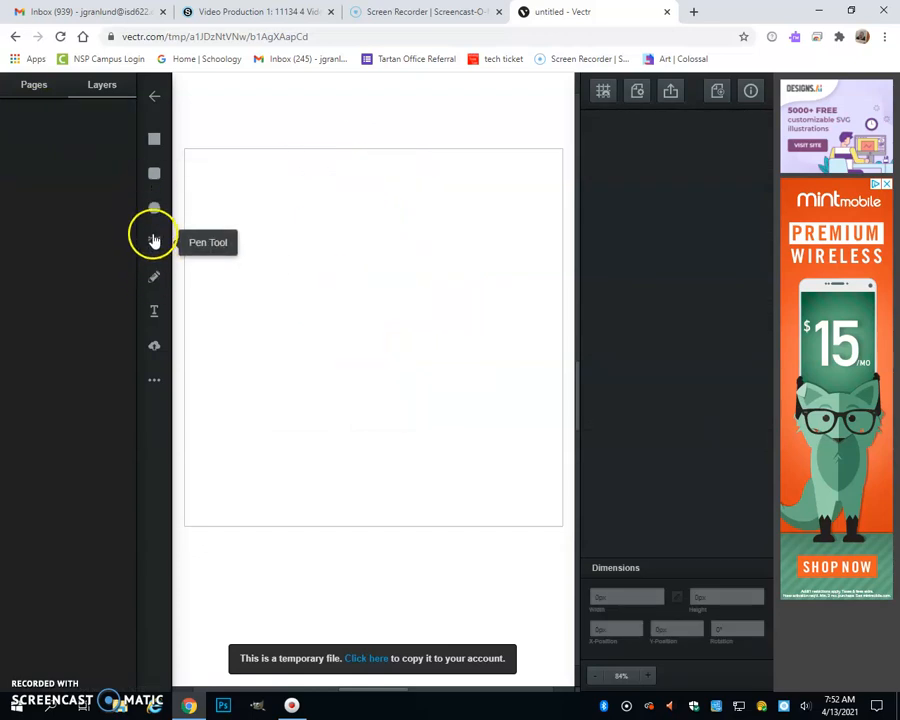
Add the text "Tartan Titans" to the upper left of the canvas centre
left_click(155, 313)
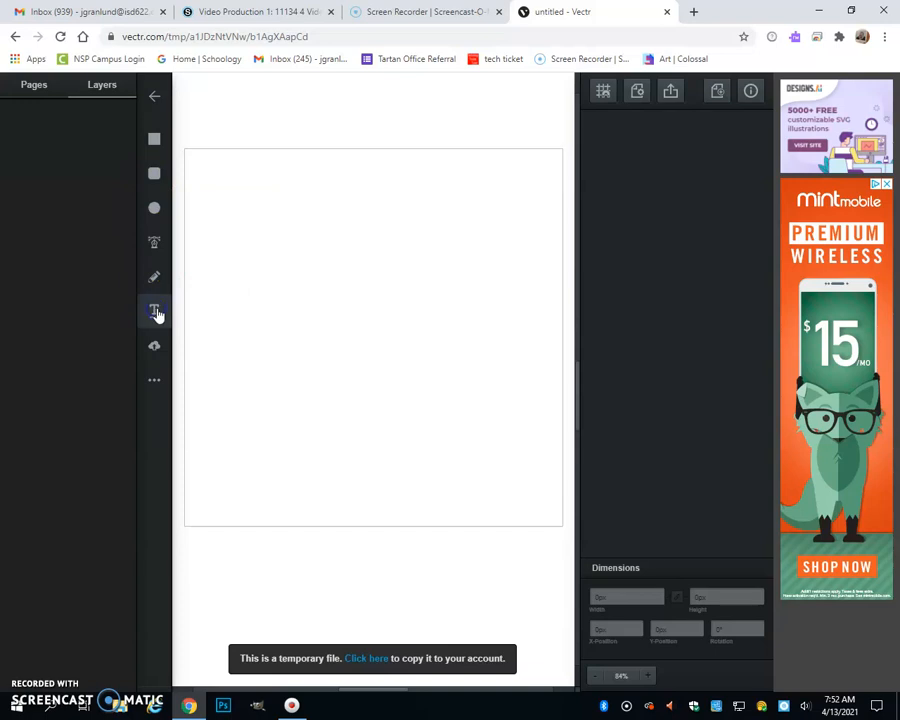
left_click(300, 291)
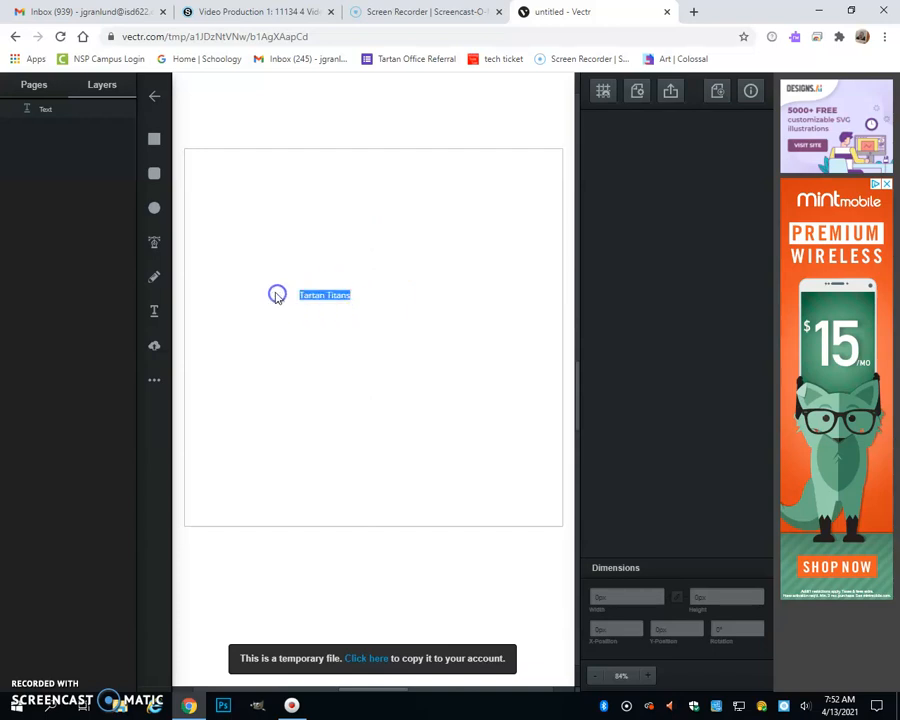
left_click(403, 304)
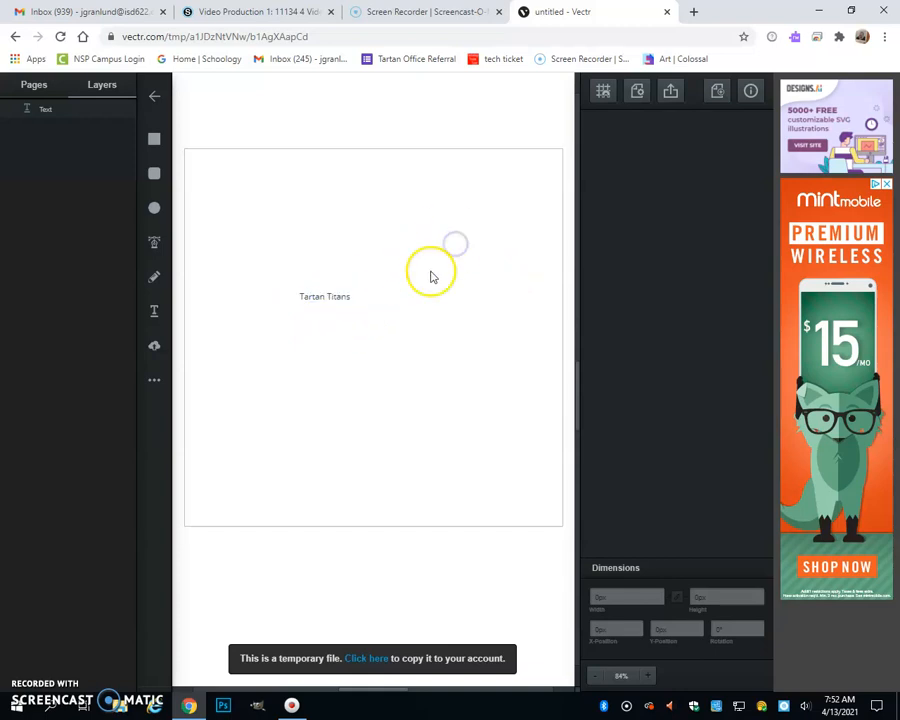
Set the text to 300 px with 116% line height and move it to the canvas's upper left corner
left_click(332, 298)
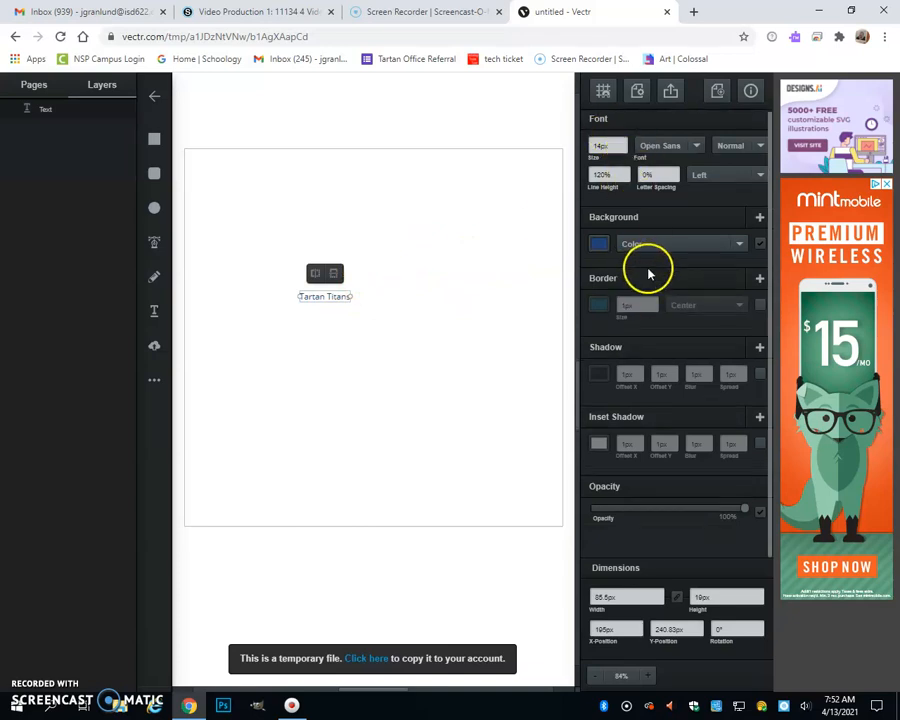
left_click(607, 147)
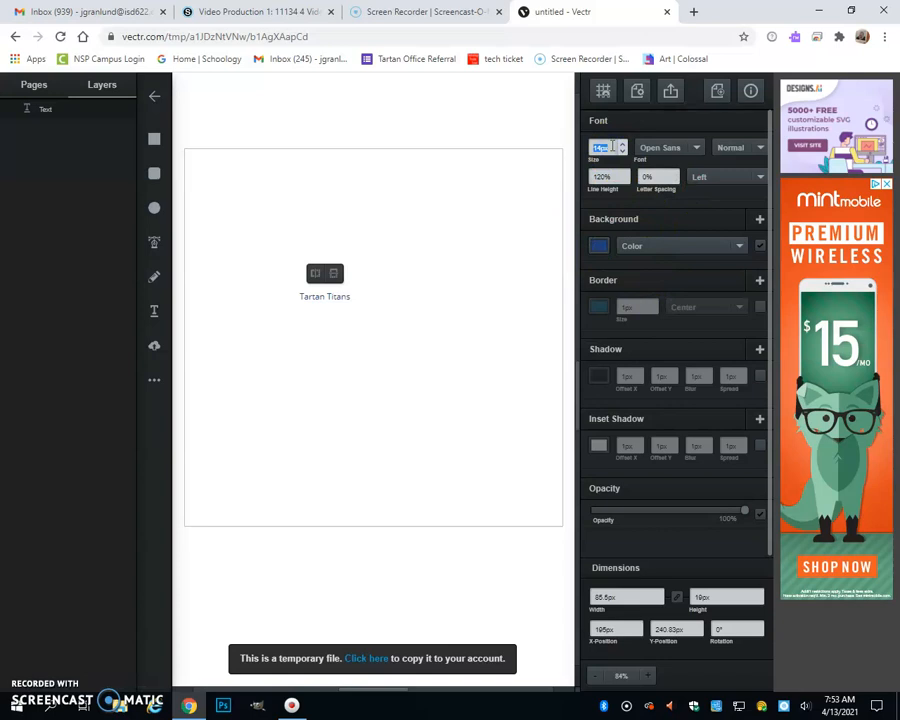
type("300")
left_click(458, 392)
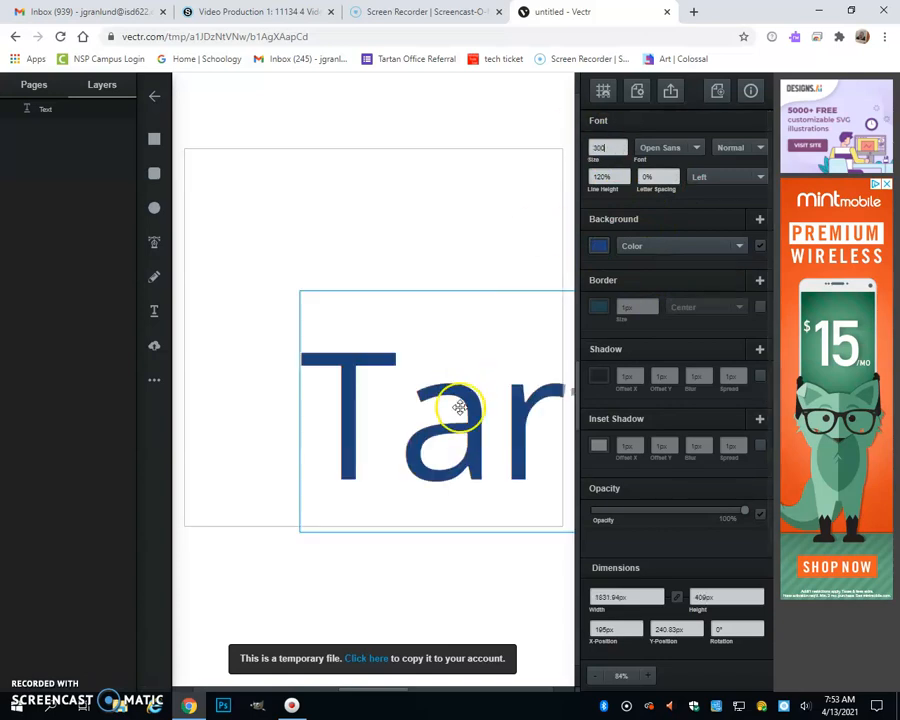
left_click_drag(514, 428, 396, 279)
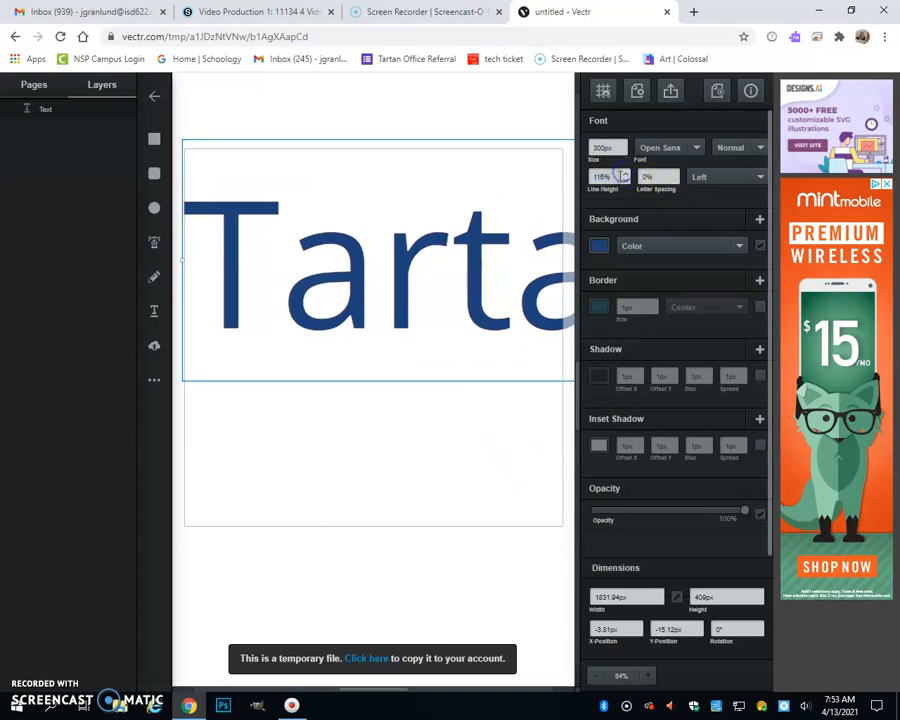
Change the text's font to Orbitron and try its Medium and Bold weights
left_click(689, 148)
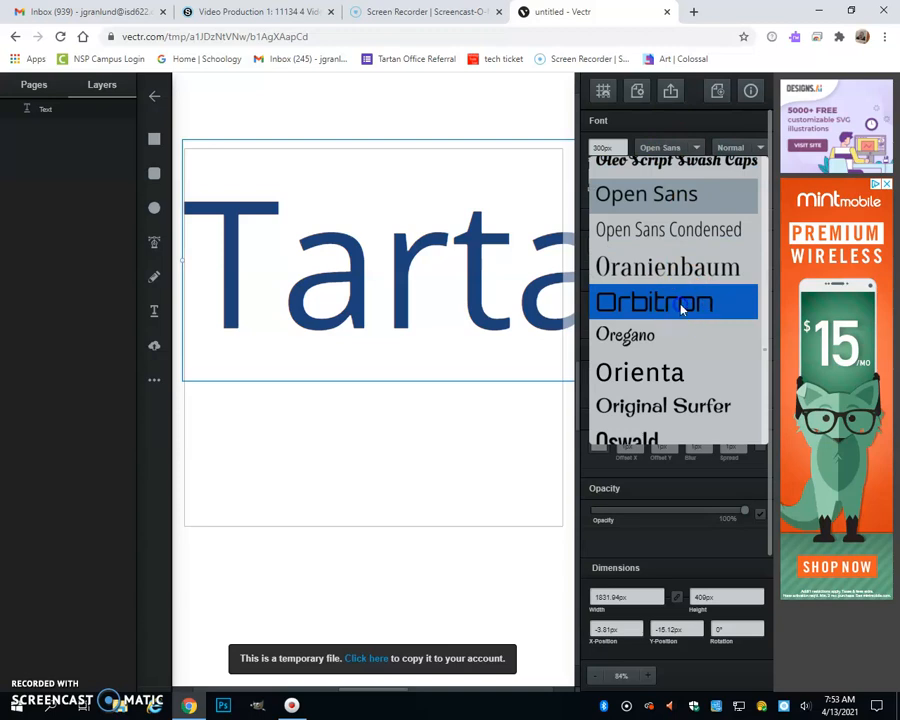
left_click(680, 302)
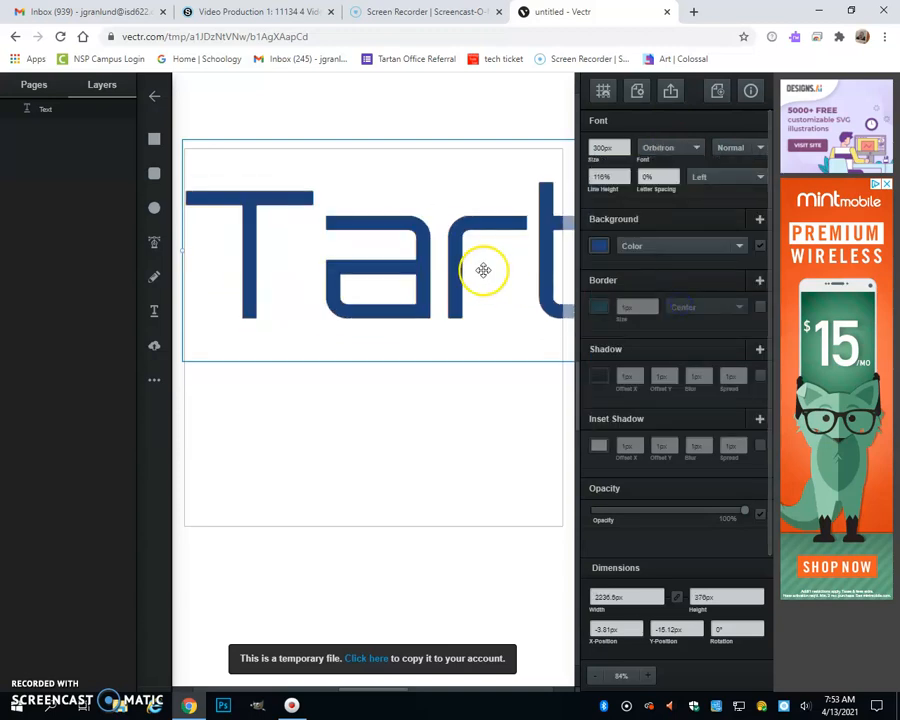
left_click(753, 147)
left_click(737, 189)
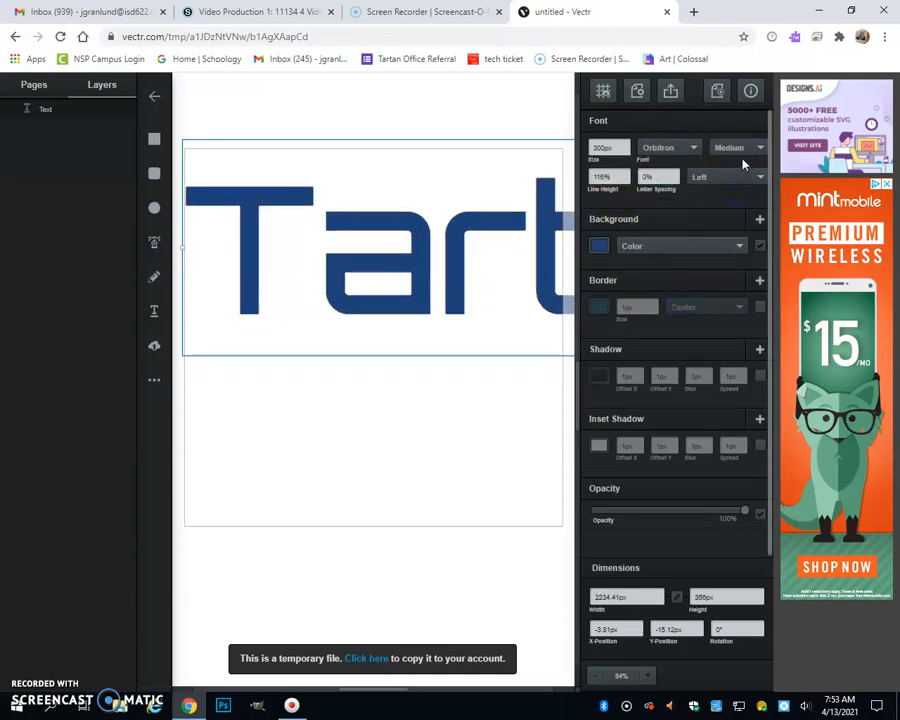
left_click(747, 147)
left_click(733, 209)
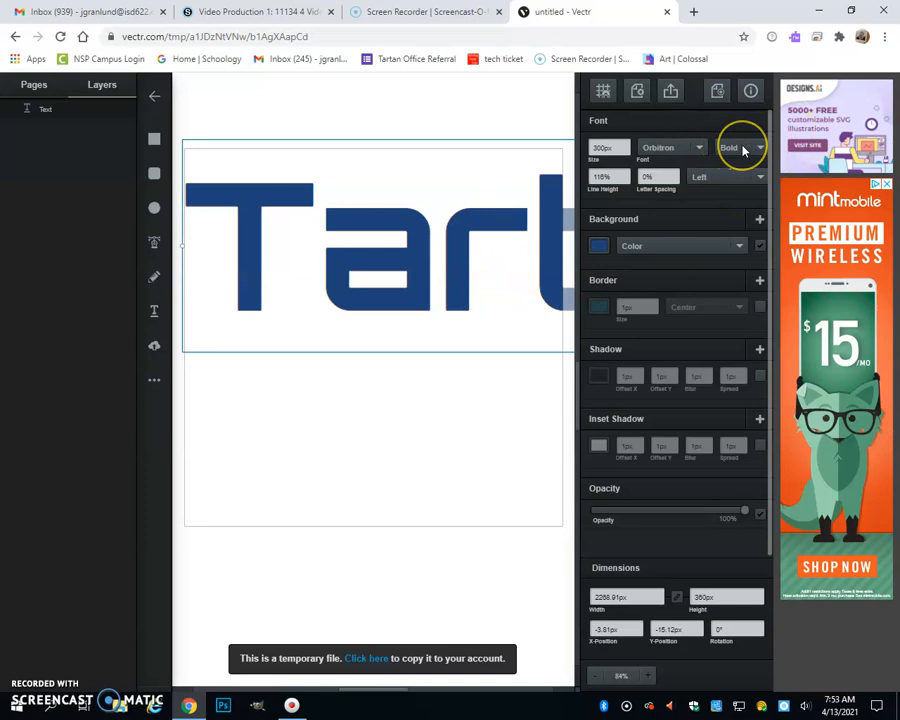
Set the text's font to Oregano, try its Italic style and return it to Normal
left_click(699, 150)
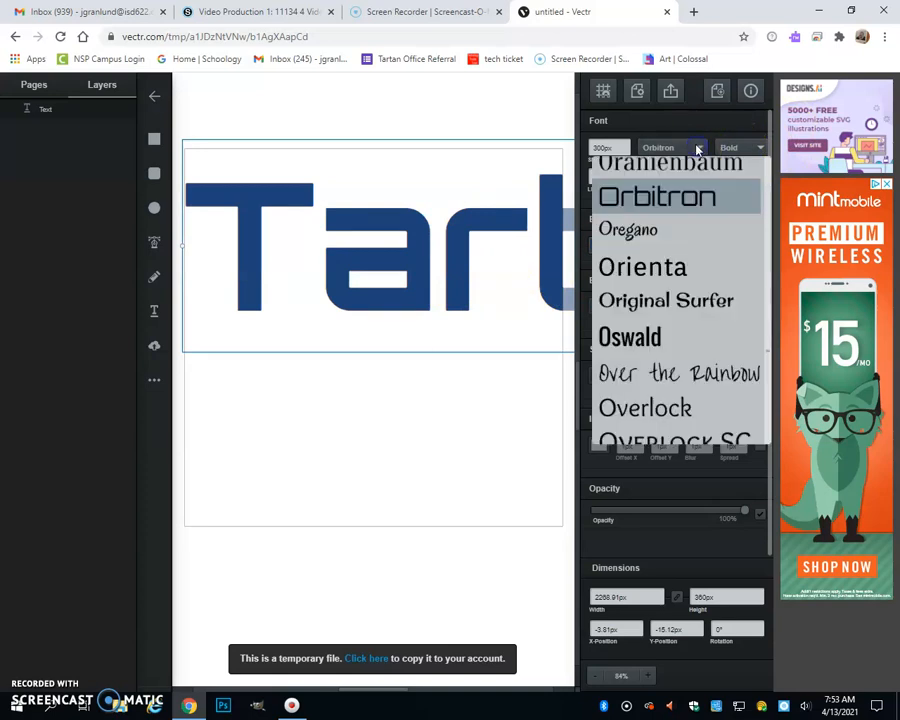
left_click(695, 237)
left_click(757, 147)
left_click(728, 191)
left_click(754, 148)
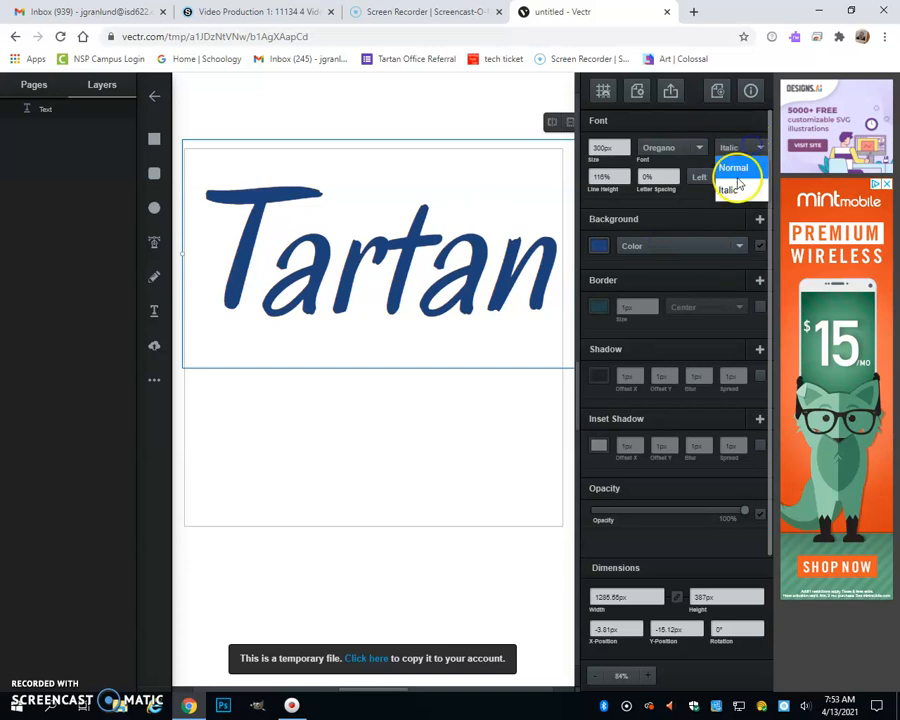
left_click(728, 175)
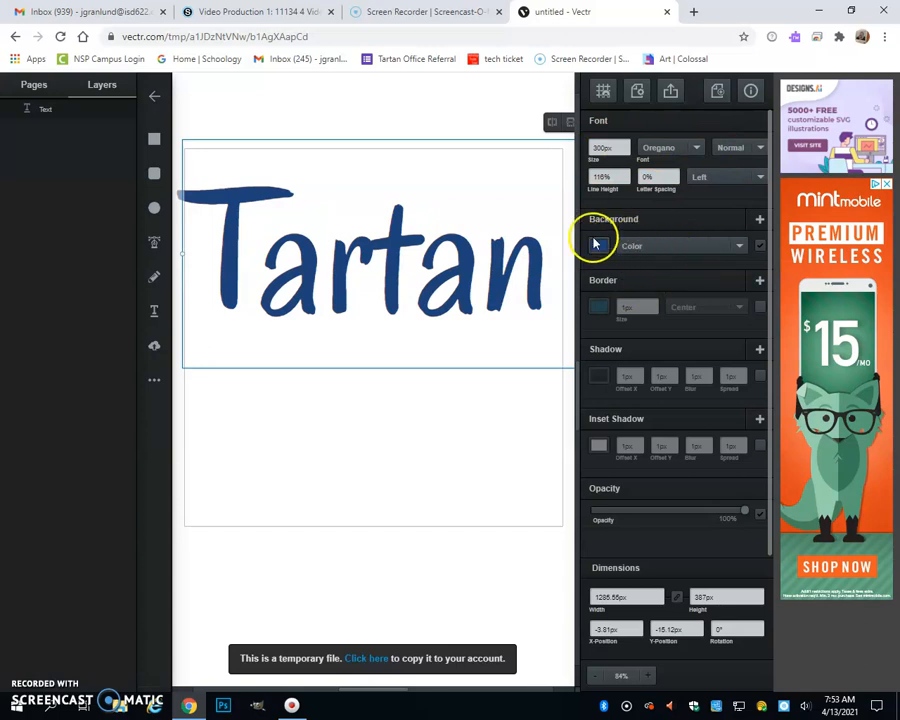
Give the text a lighter blue fill and a near-black #001115 border 11 px wide
left_click(760, 246)
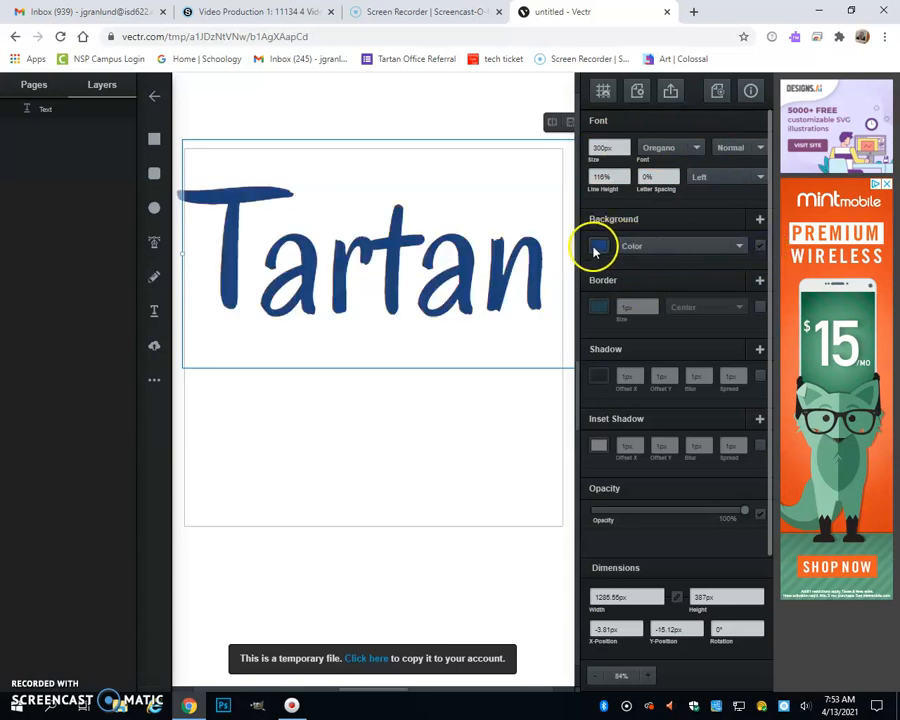
left_click(598, 246)
left_click(502, 182)
left_click(594, 307)
left_click(553, 314)
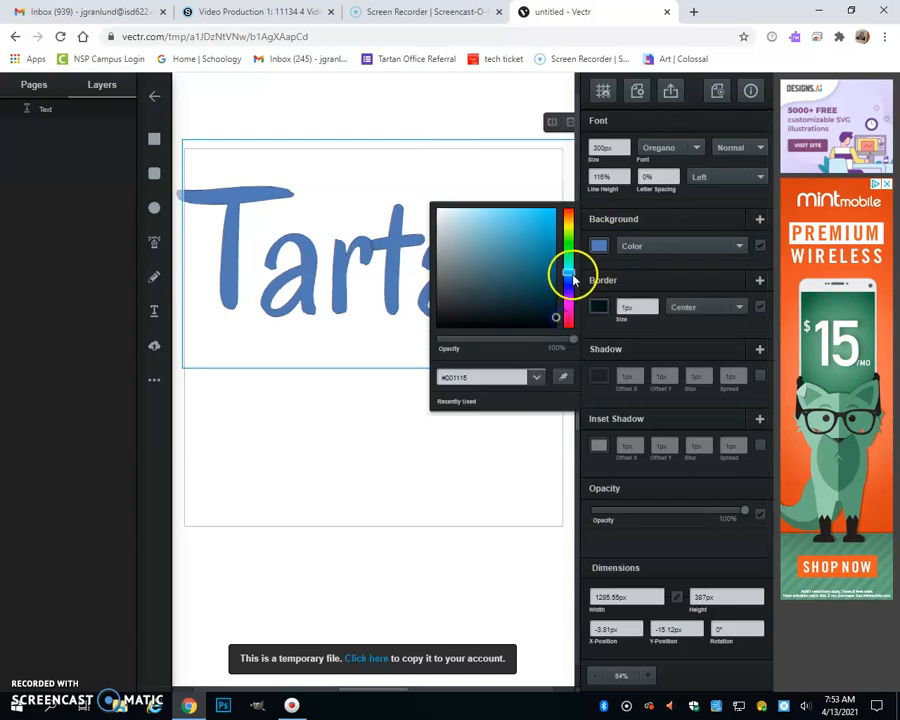
triple_click(654, 305)
triple_click(654, 305)
triple_click(654, 305)
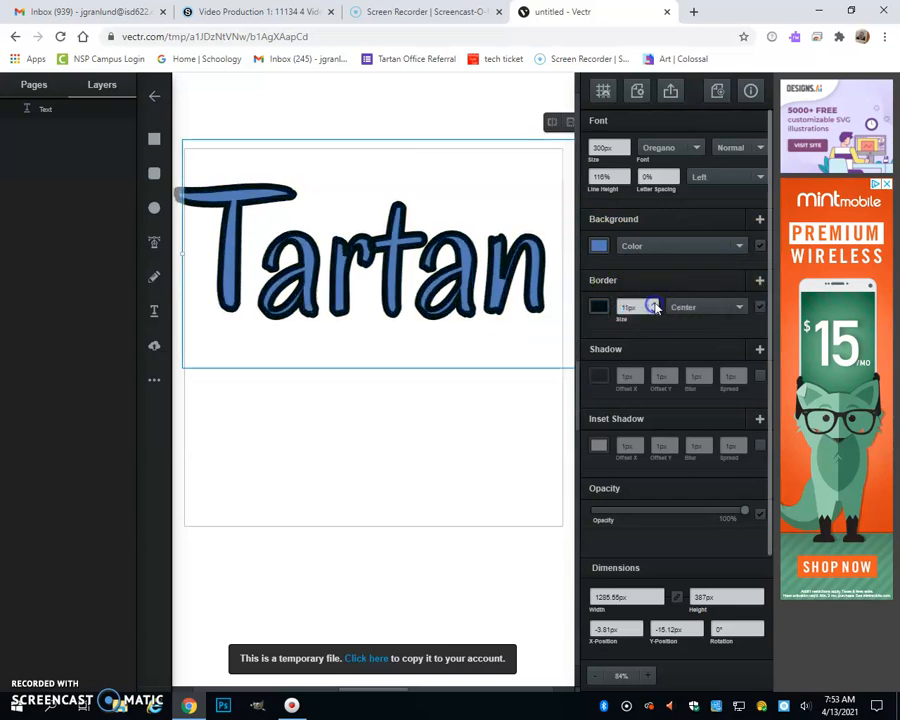
Turn on the text's default shadow and white inset shadow, and lower its opacity slightly
left_click(598, 377)
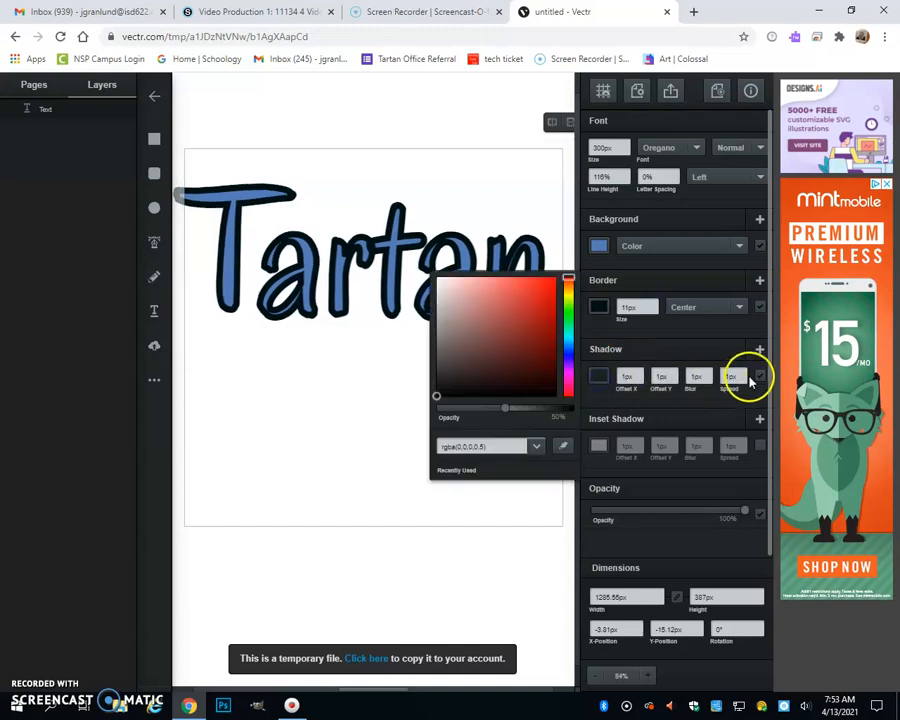
left_click(598, 445)
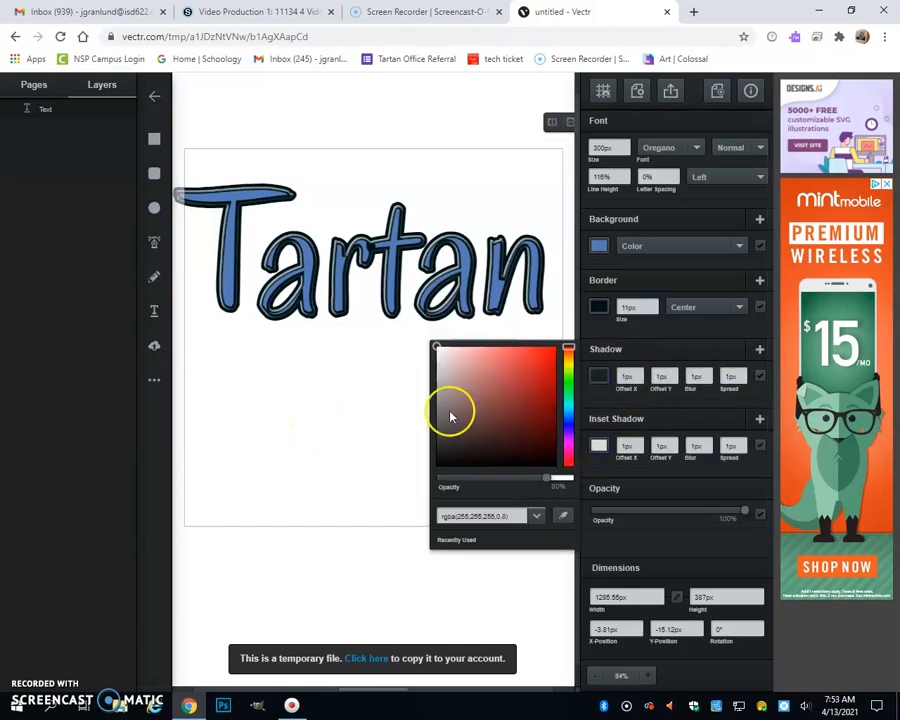
mouse_move(744, 509)
left_mouse_down()
mouse_move(653, 514)
mouse_move(743, 511)
left_mouse_up()
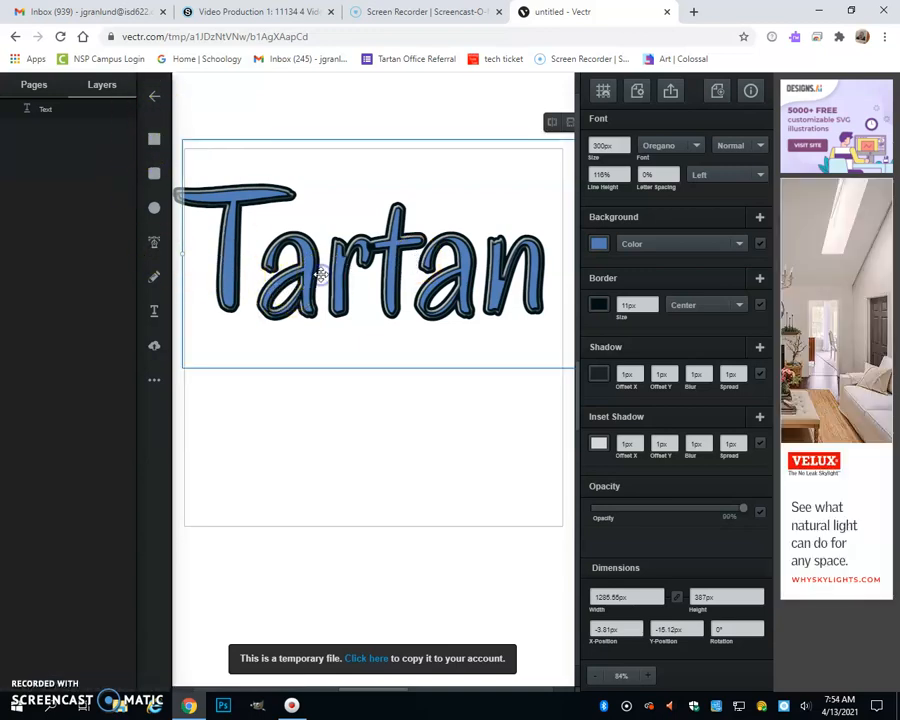
Delete the text and draw a closed, straight-sided six-point shape about 385 by 383 px with the Pen tool
key("Delete")
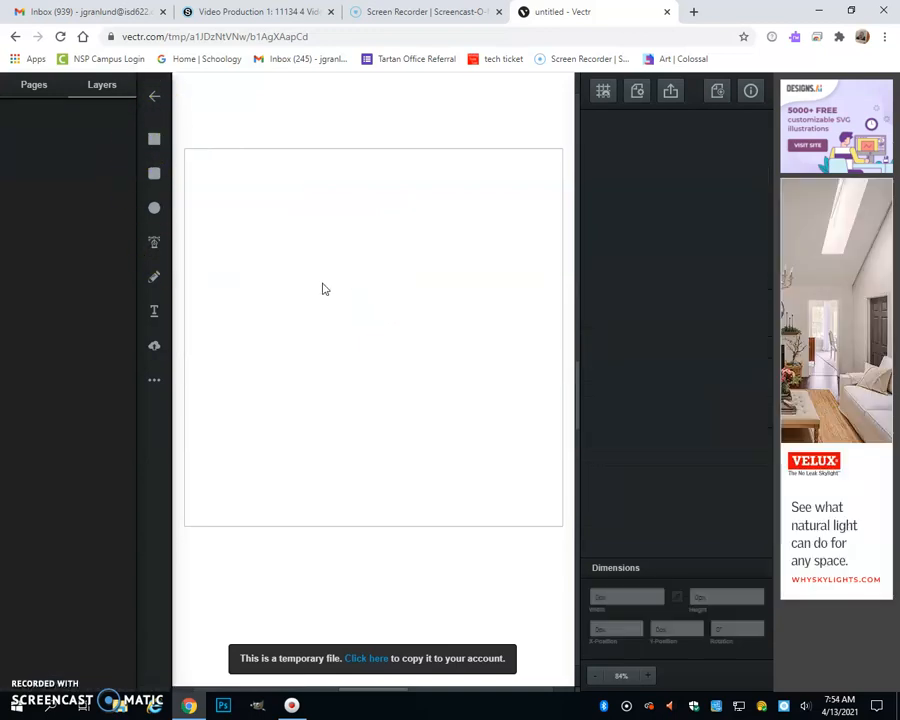
left_click(154, 247)
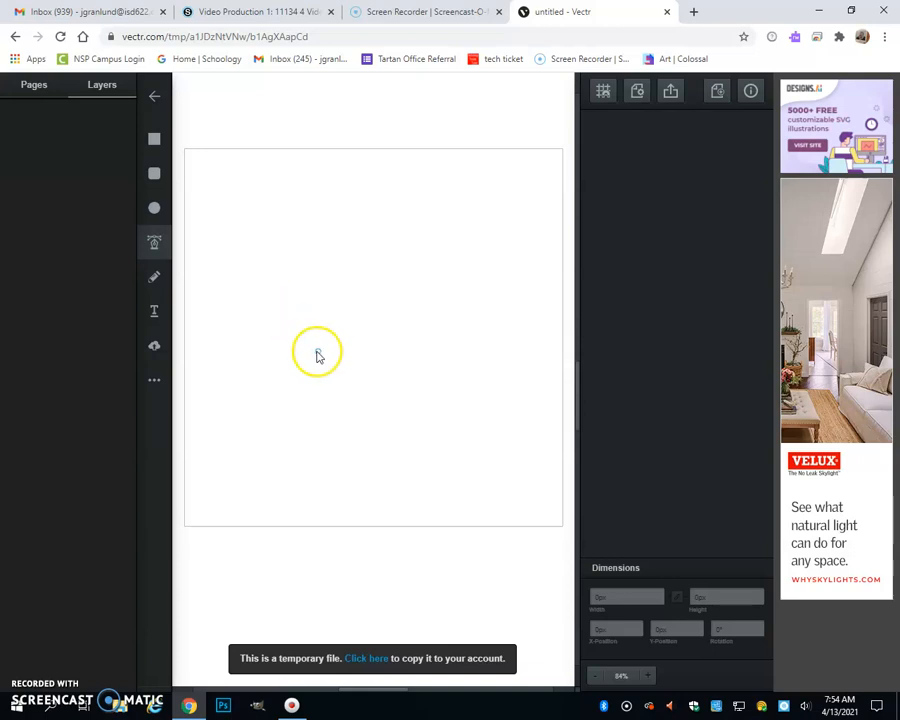
left_click(234, 256)
left_click(396, 204)
left_click(357, 309)
left_click(462, 344)
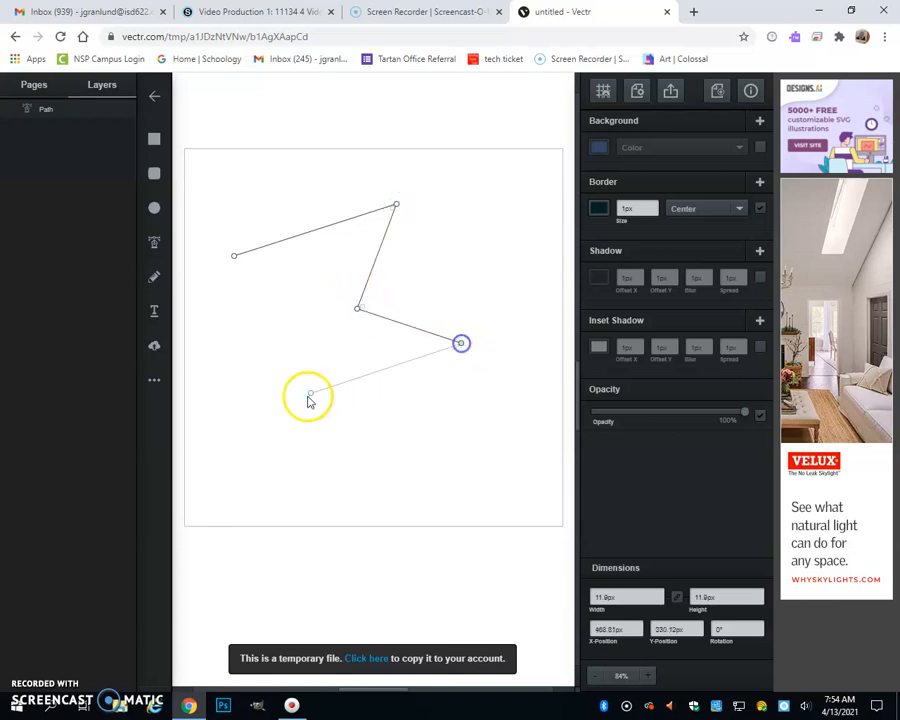
left_click(258, 430)
left_click(307, 334)
left_click(233, 258)
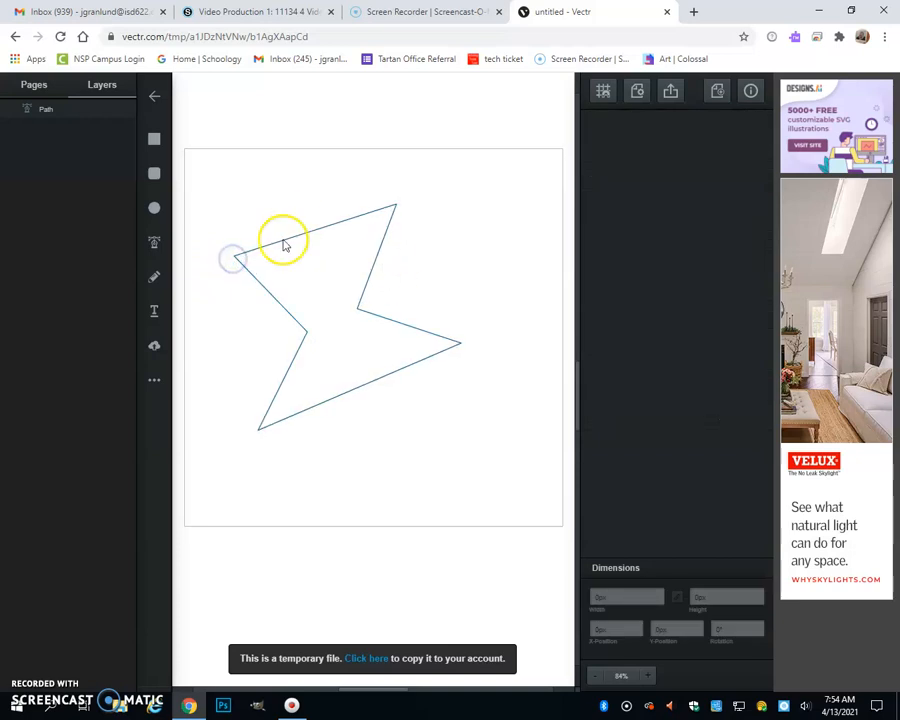
Fill the six-point shape with blue #436ba4 and set its border to 8 px
left_click(318, 228)
left_click(599, 149)
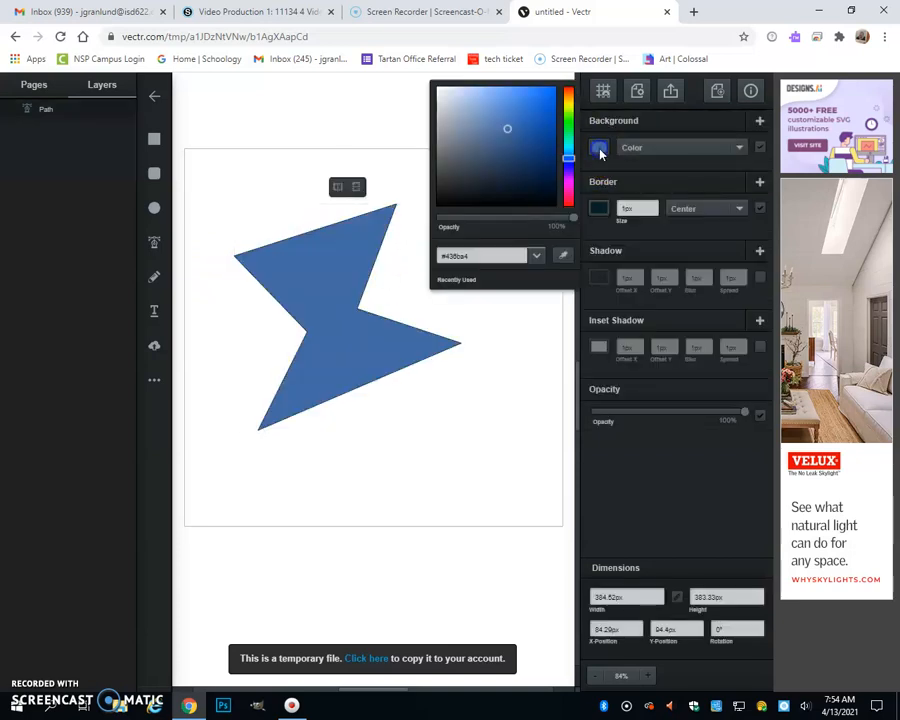
left_click_drag(607, 208, 655, 208)
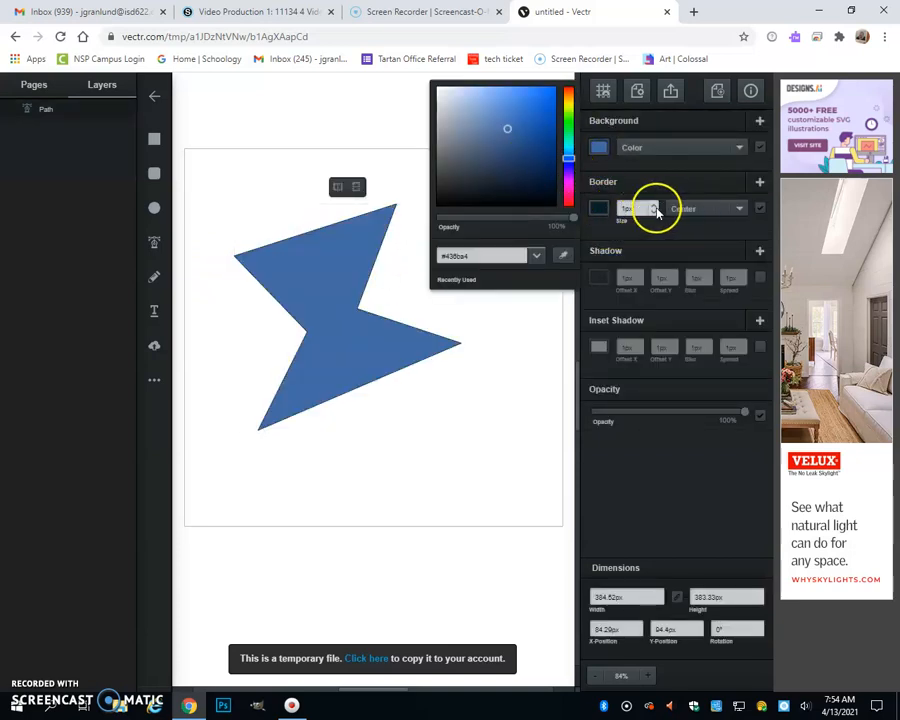
type("8")
left_click(454, 393)
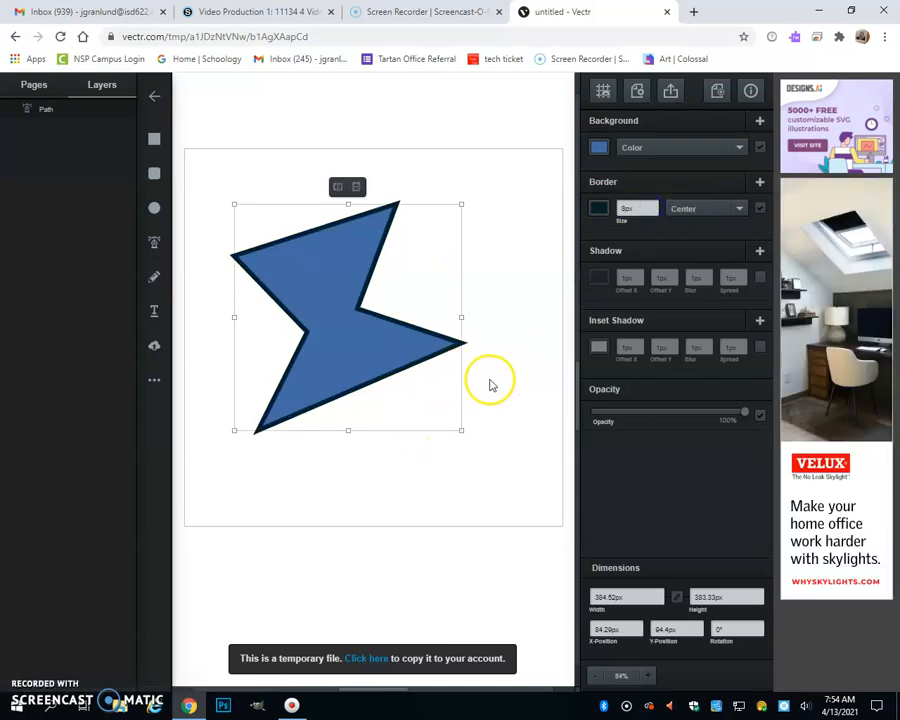
Draw a closed path about 150 by 208 px right of the blue shape, with a curved outer edge and a straight notch, and select it
left_click(159, 247)
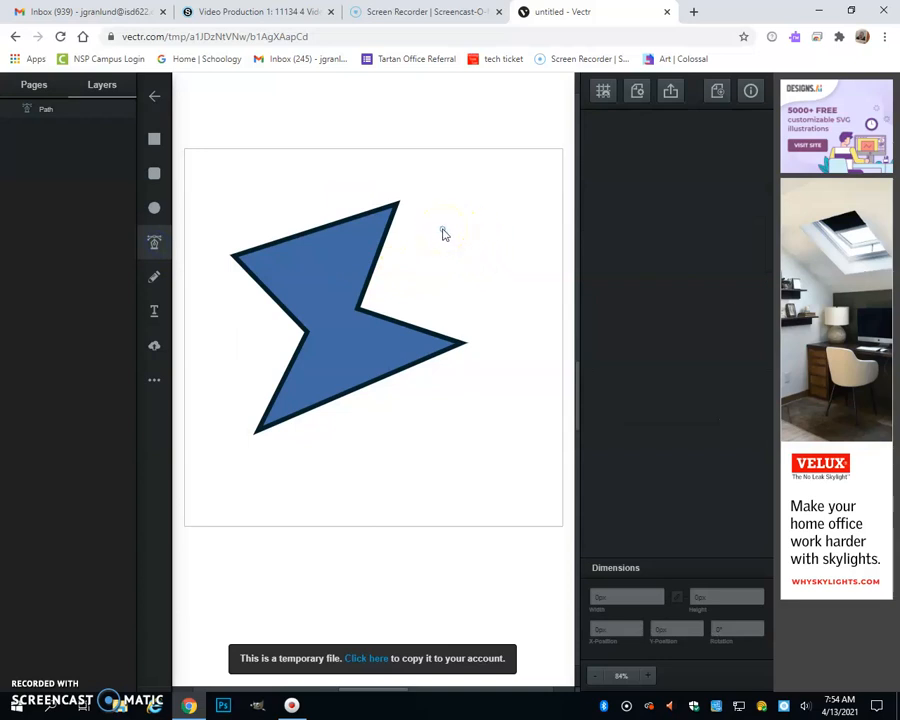
left_click(432, 243)
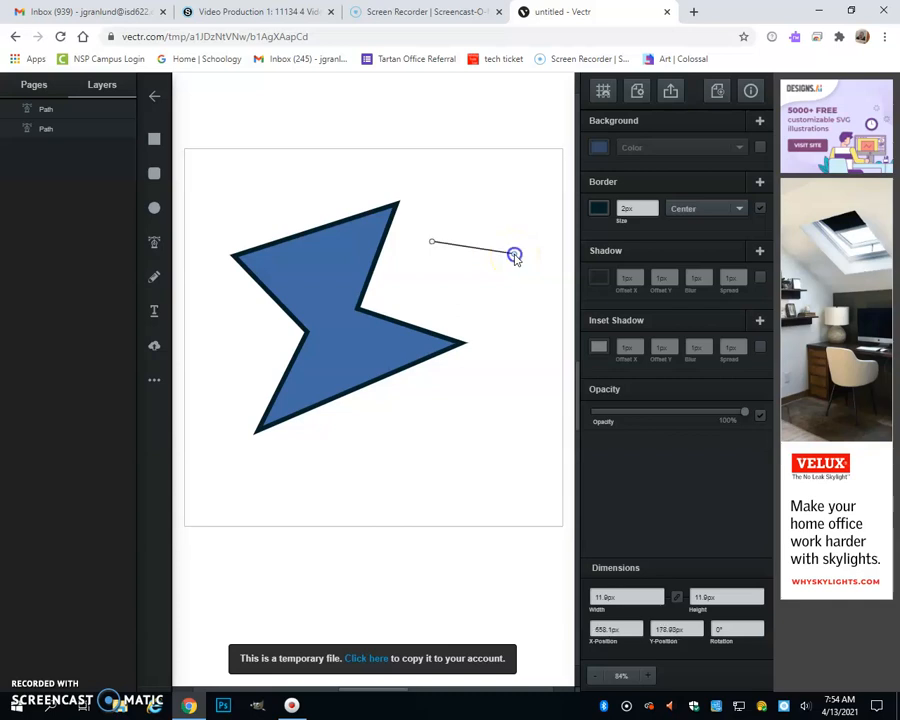
mouse_move(534, 298)
left_mouse_down()
mouse_move(554, 316)
mouse_move(538, 310)
mouse_move(536, 318)
left_mouse_up()
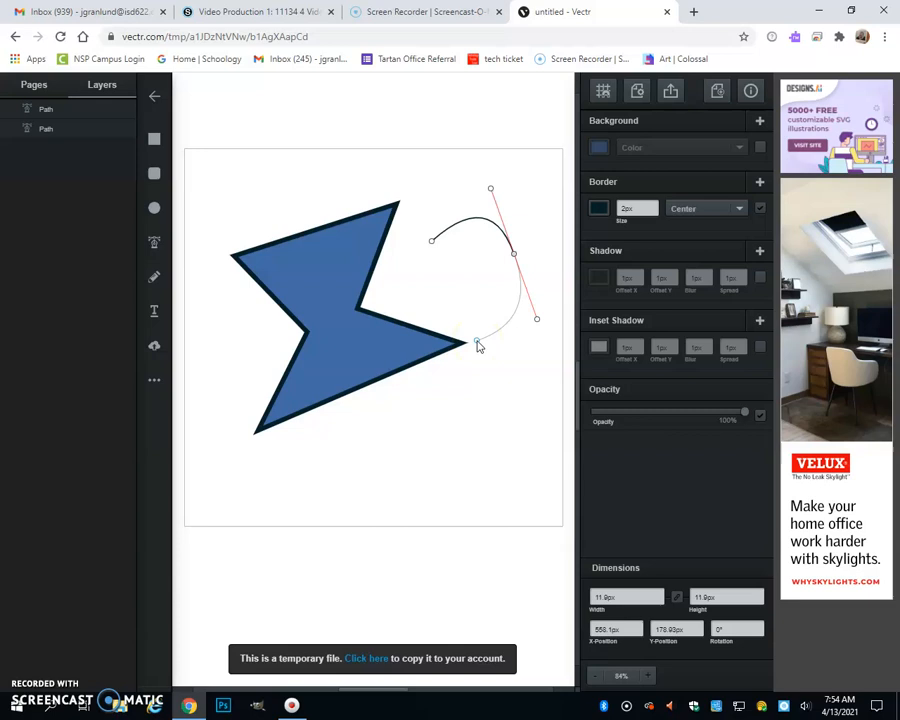
left_click_drag(478, 343, 486, 272)
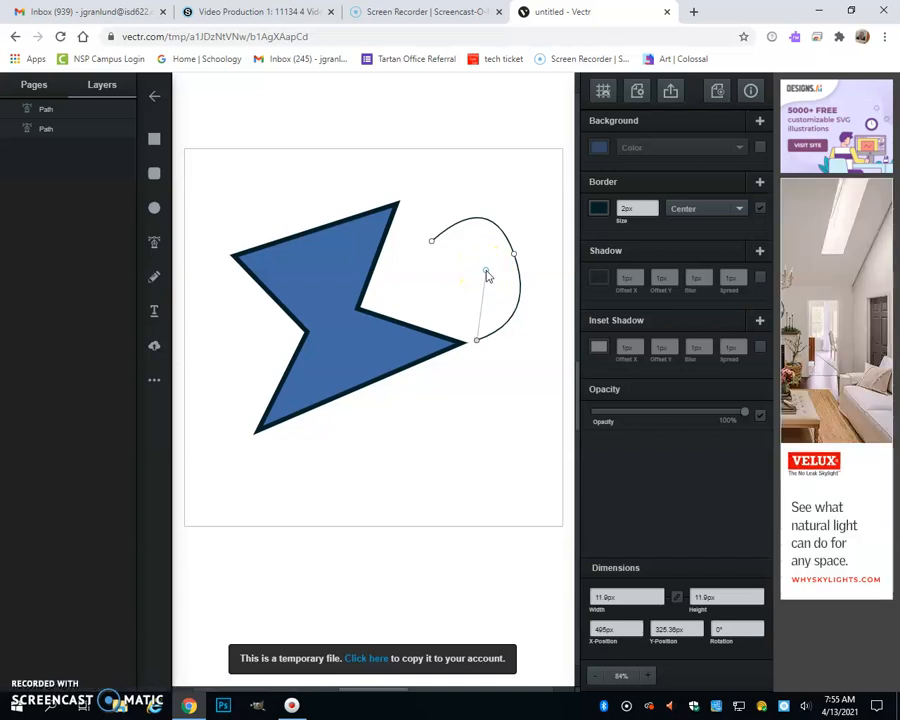
left_click(431, 242)
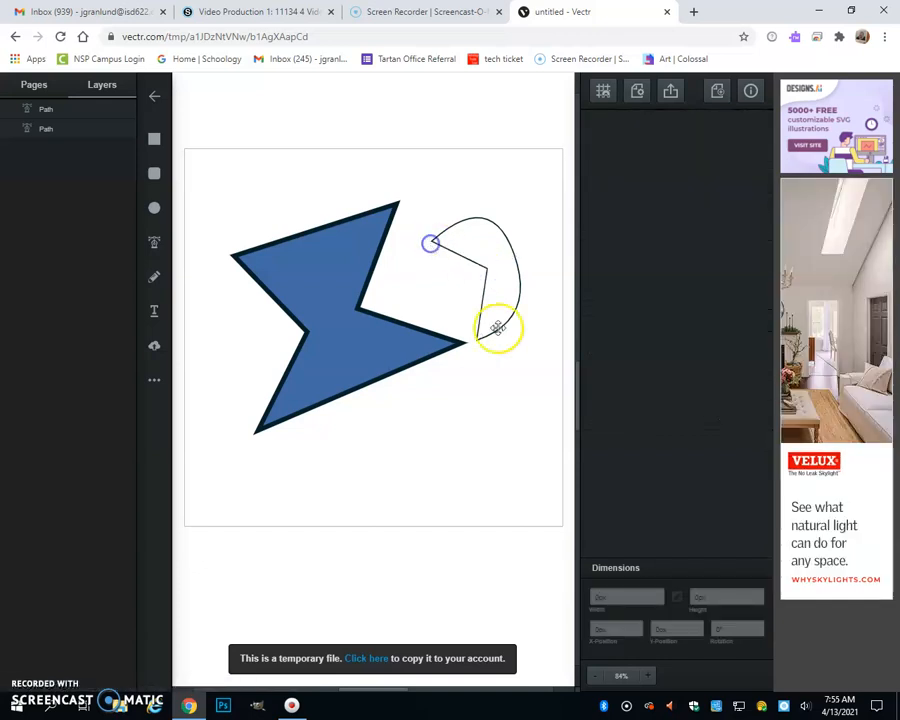
left_click(481, 262)
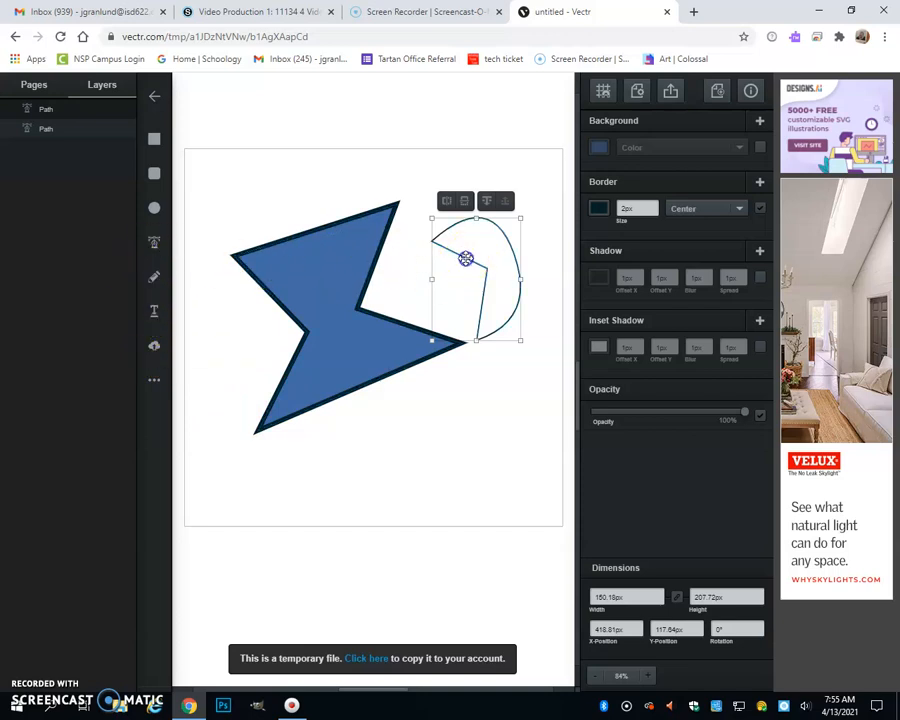
Delete the curved notched path and the blue six-point shape from the page
key("Delete")
left_click(373, 278)
key("Delete")
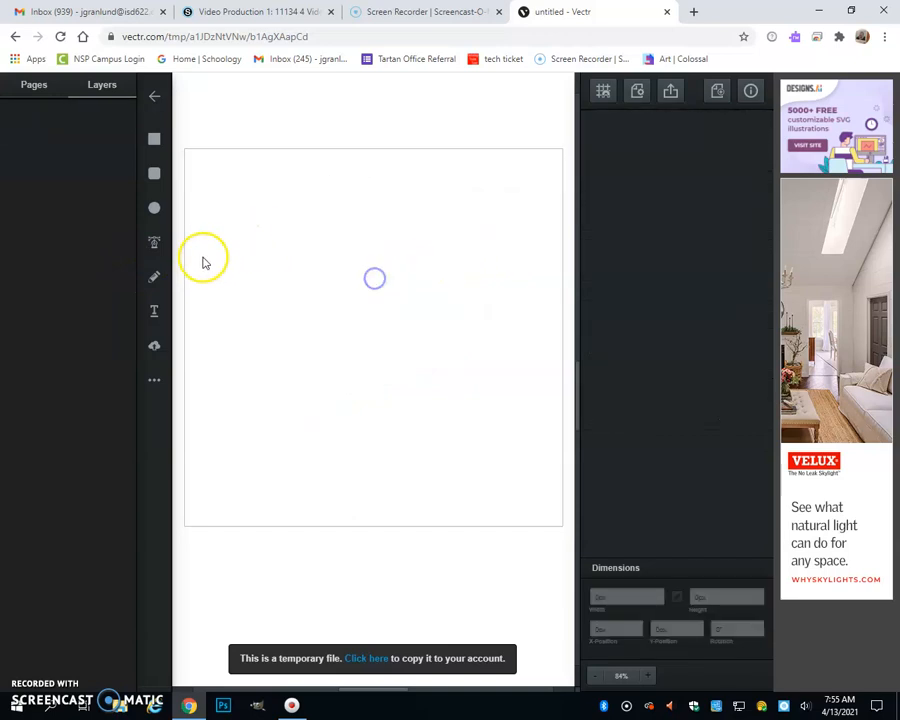
Draw a C-shaped path about 404 by 415 px freehand with the Pencil near the page's centre and turn on its blue fill
mouse_move(269, 196)
left_mouse_down()
mouse_move(301, 192)
mouse_move(305, 255)
mouse_move(277, 326)
left_mouse_up()
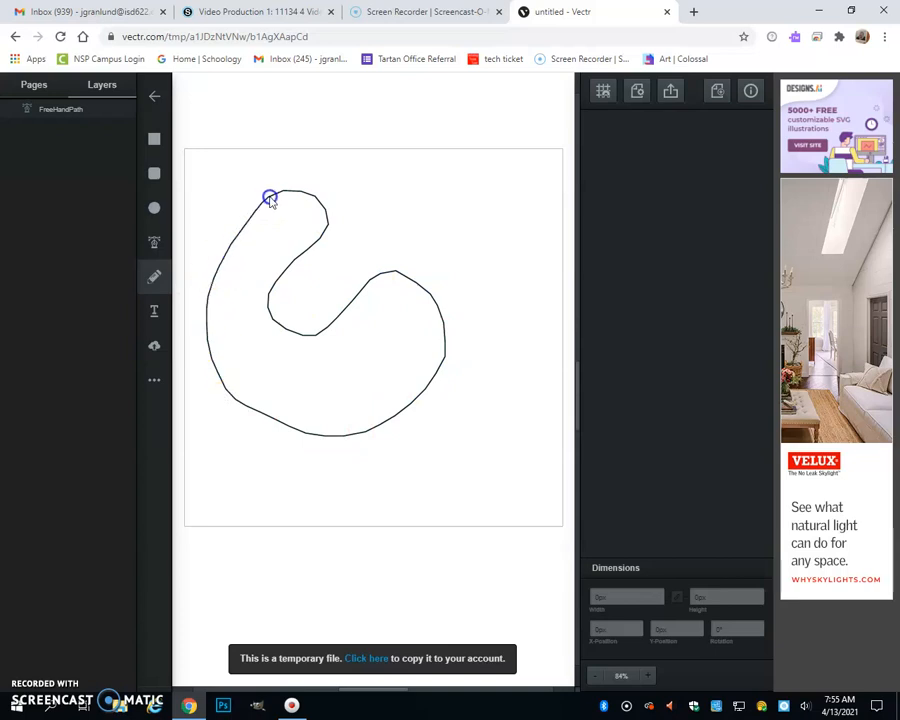
left_click_drag(270, 199, 269, 197)
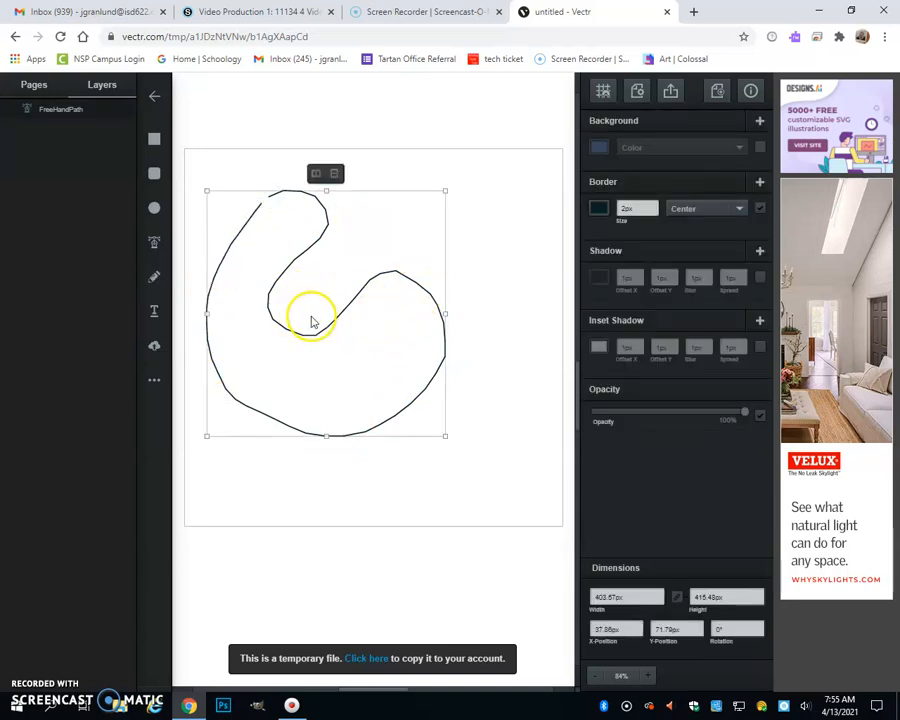
left_click_drag(317, 333, 364, 354)
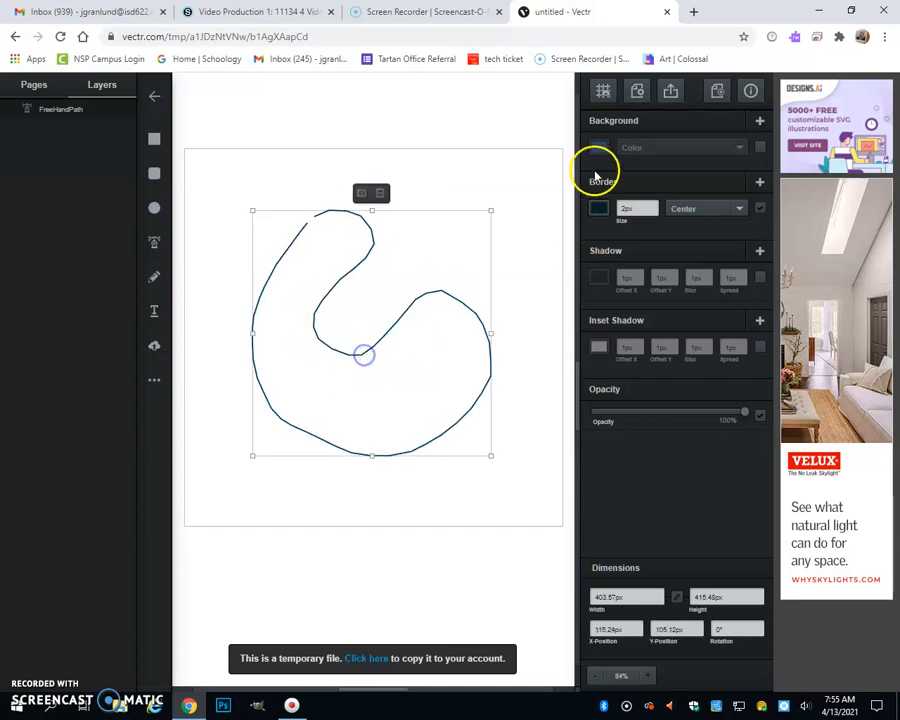
left_click(760, 147)
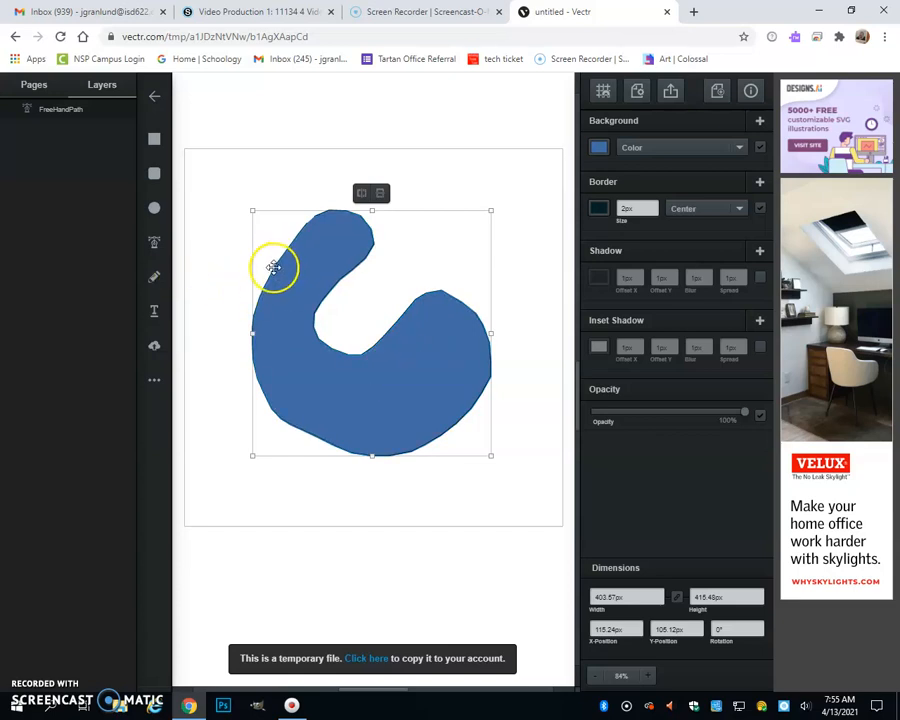
Delete the blue freehand shape to leave the page empty
left_click(155, 276)
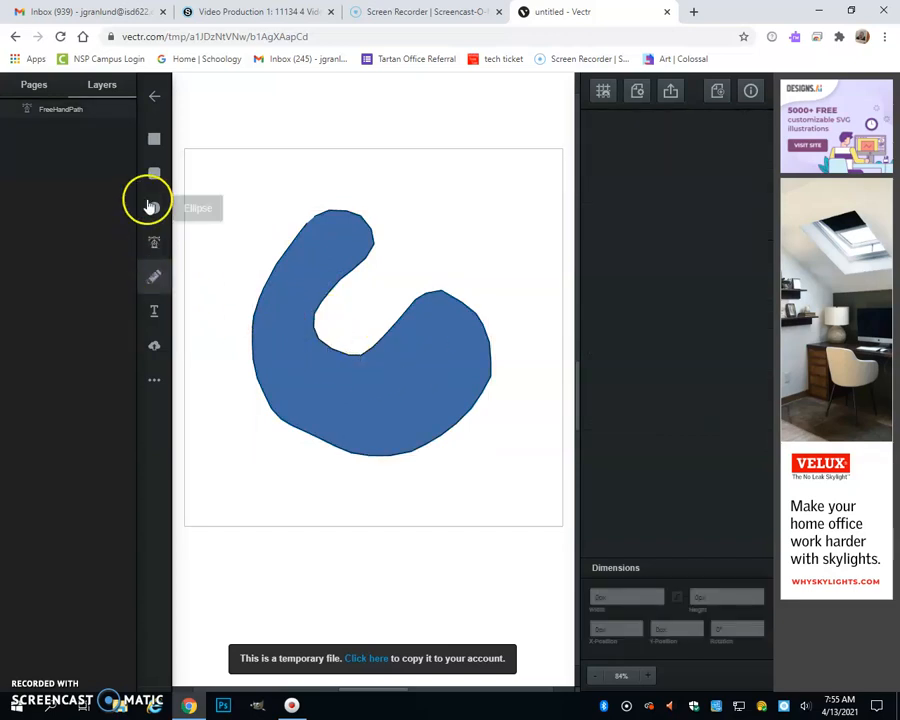
left_click(411, 394)
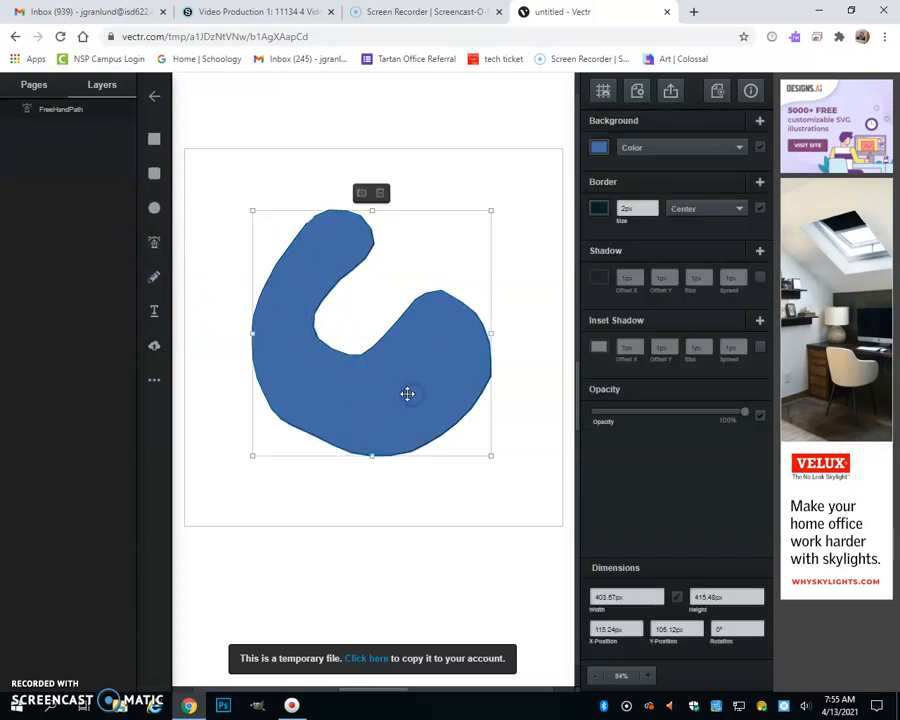
key("Delete")
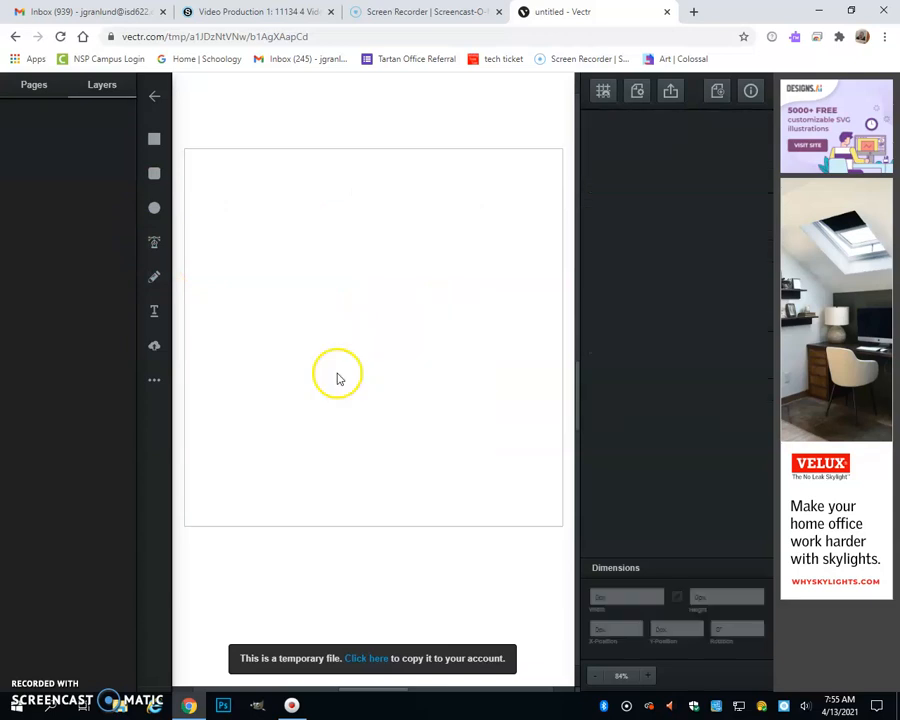
View the set of additional preset shapes and close it without choosing one
left_click(157, 382)
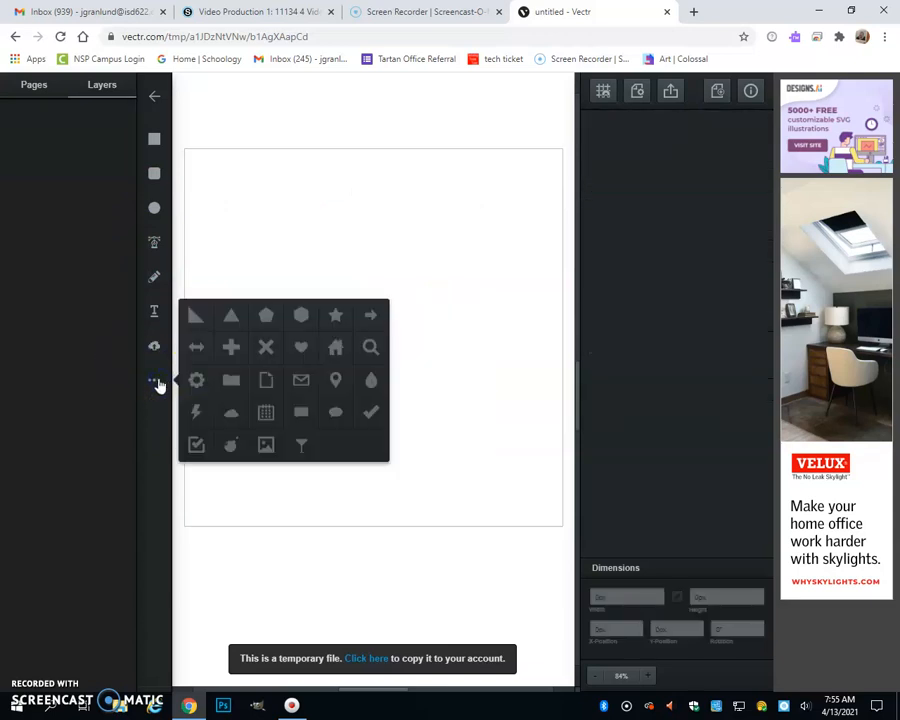
left_click(273, 494)
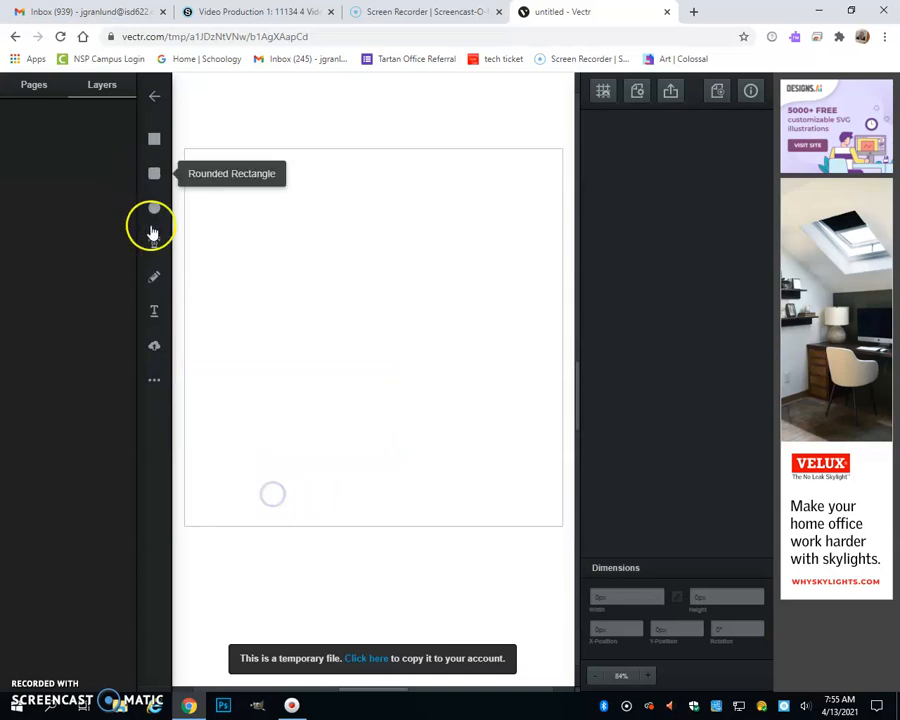